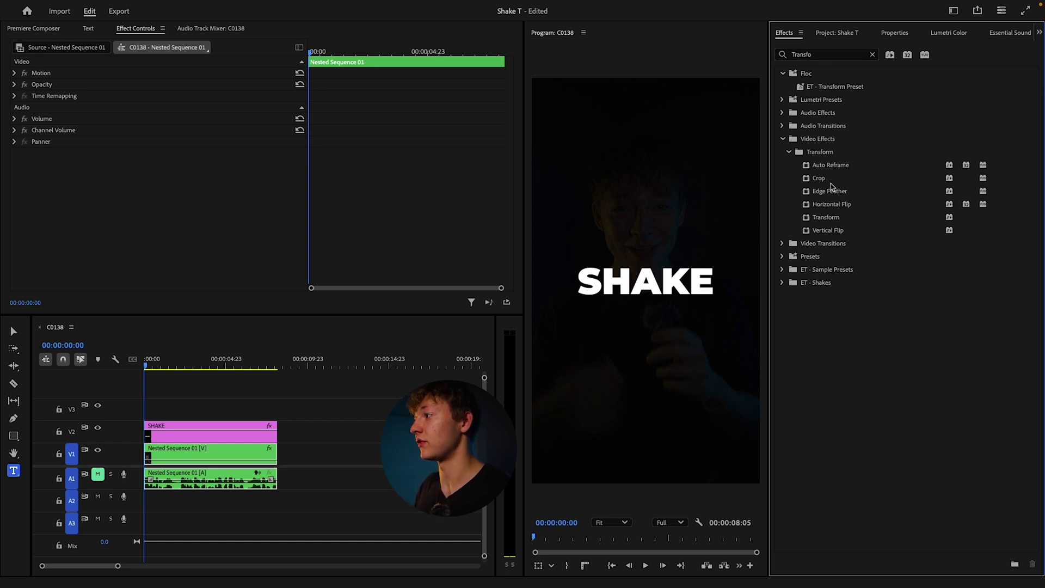
- Select the Transform video effect from the 'Transfo' search results
click(816, 218)
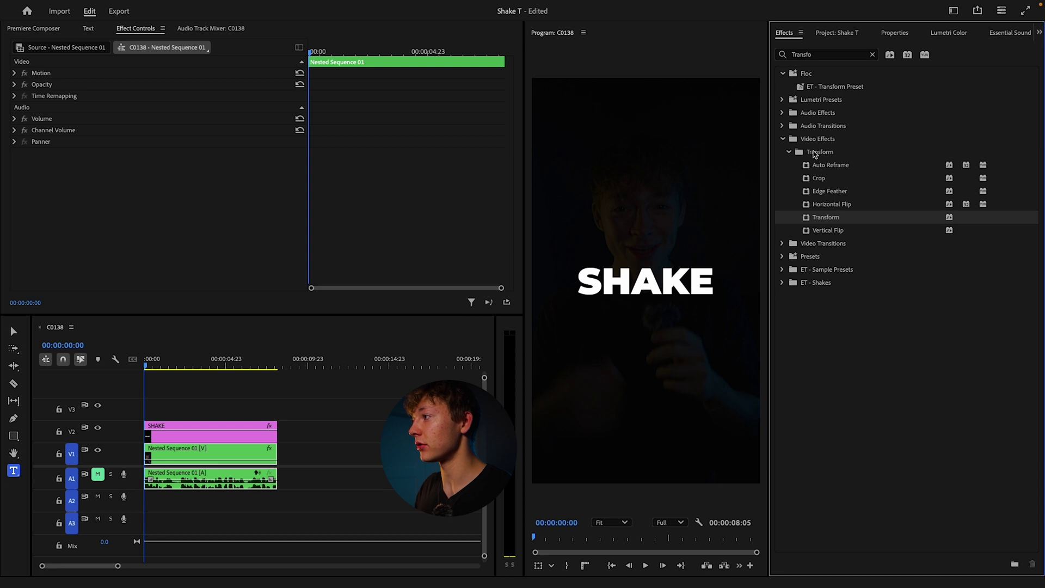
- Apply Transform to the SHAKE title on V2 and uncheck Use Composition's Shutter Angle
drag(851, 224, 182, 438)
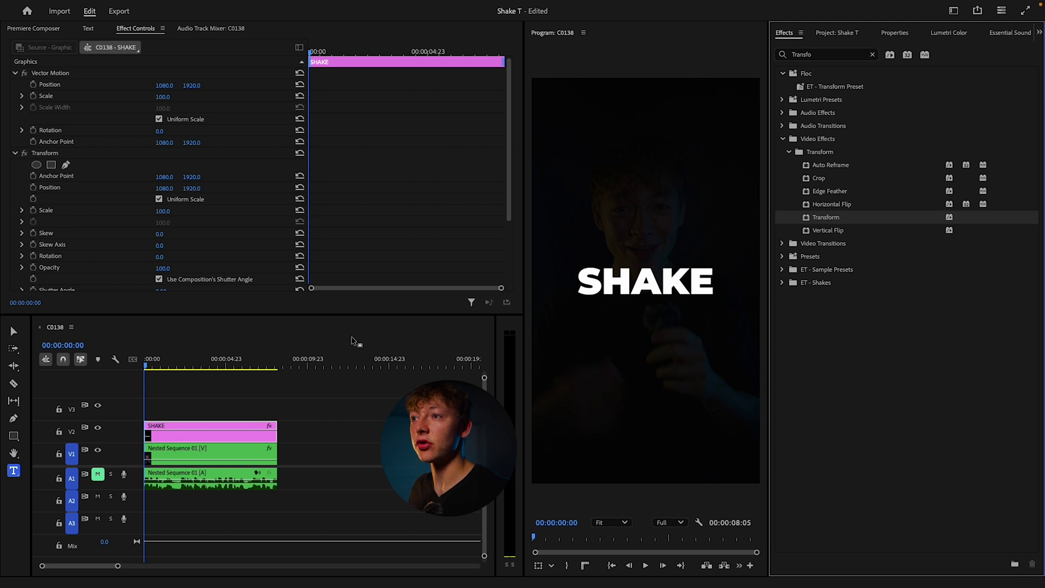
scroll(48, 125, down, 3)
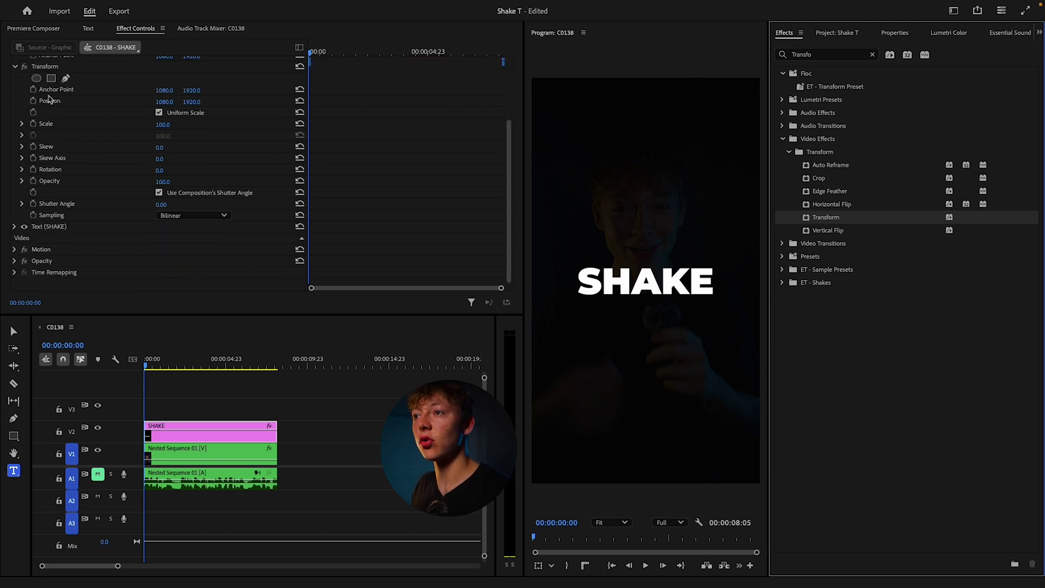
scroll(49, 99, up, 1)
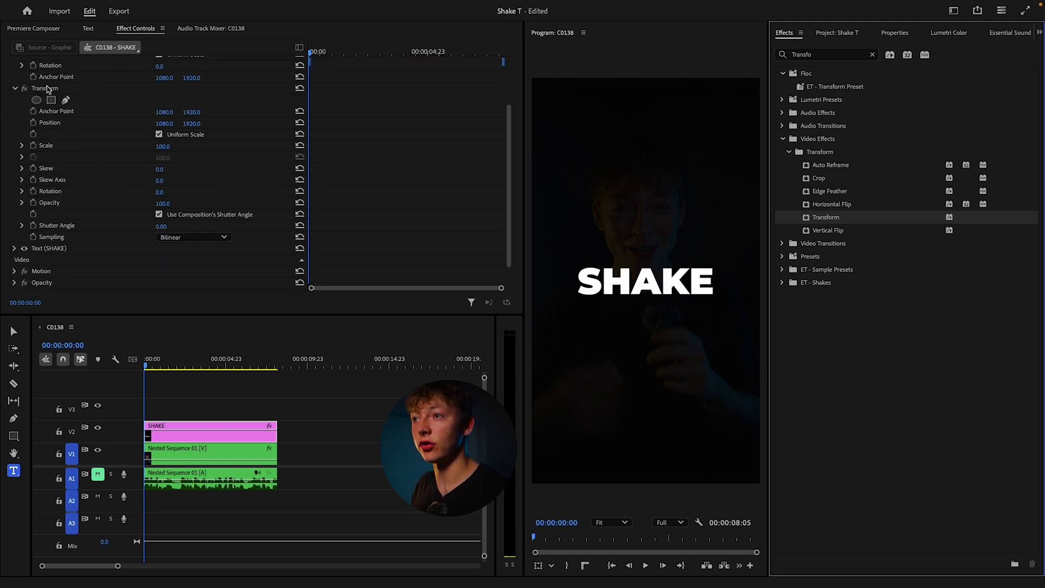
click(158, 214)
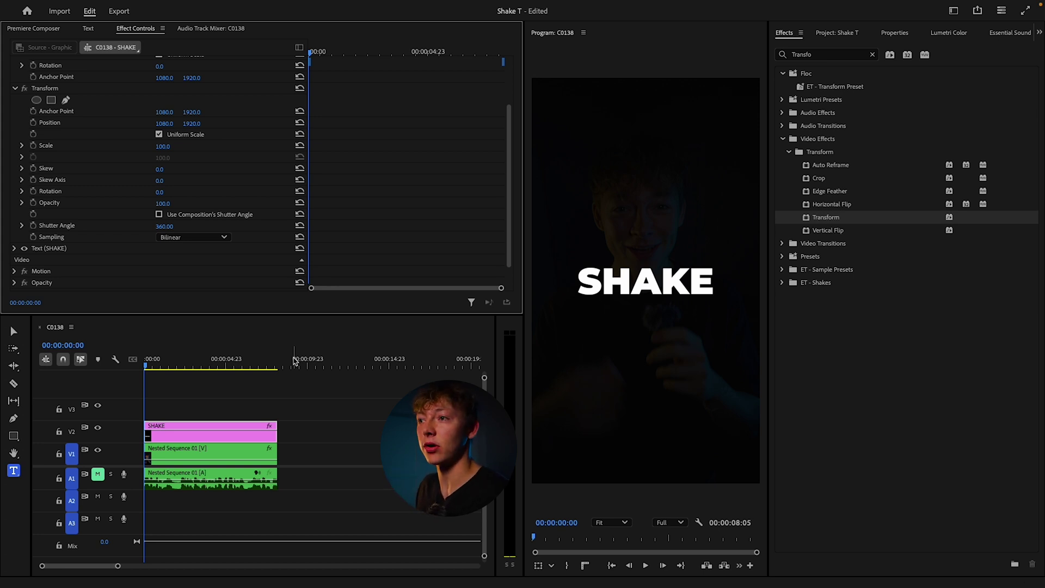
scroll(223, 245, up, 3)
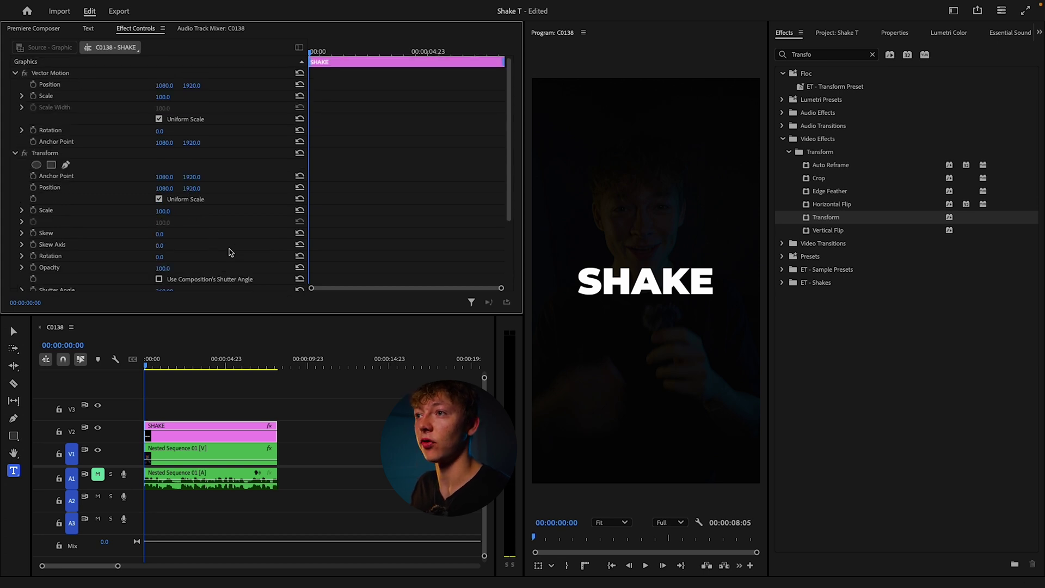
click(99, 96)
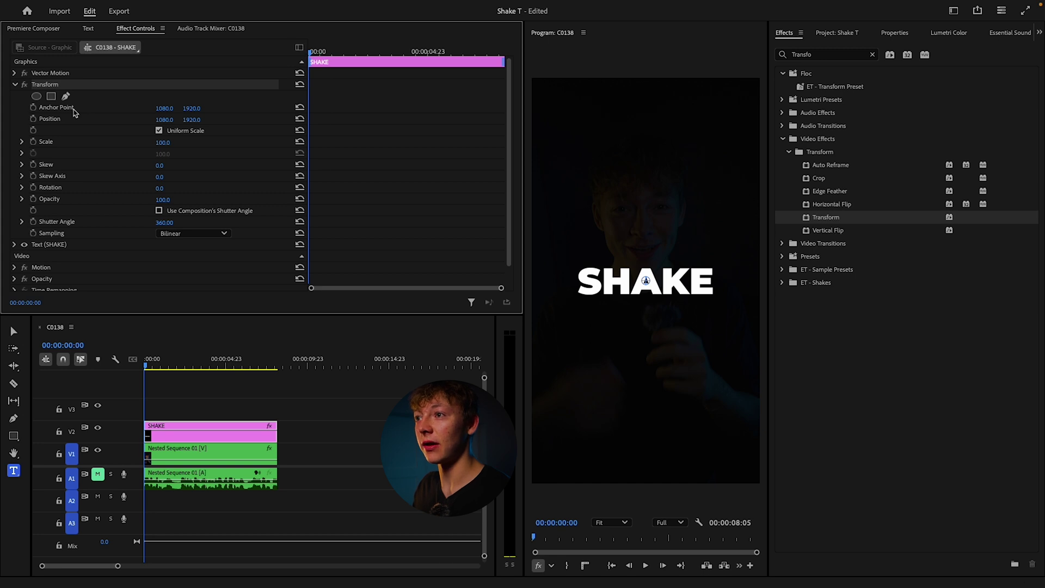
- Keyframe SHAKE's Transform Position at the clip start, advance five frames, and move the anchor to 1074.8, 2007.8
click(33, 119)
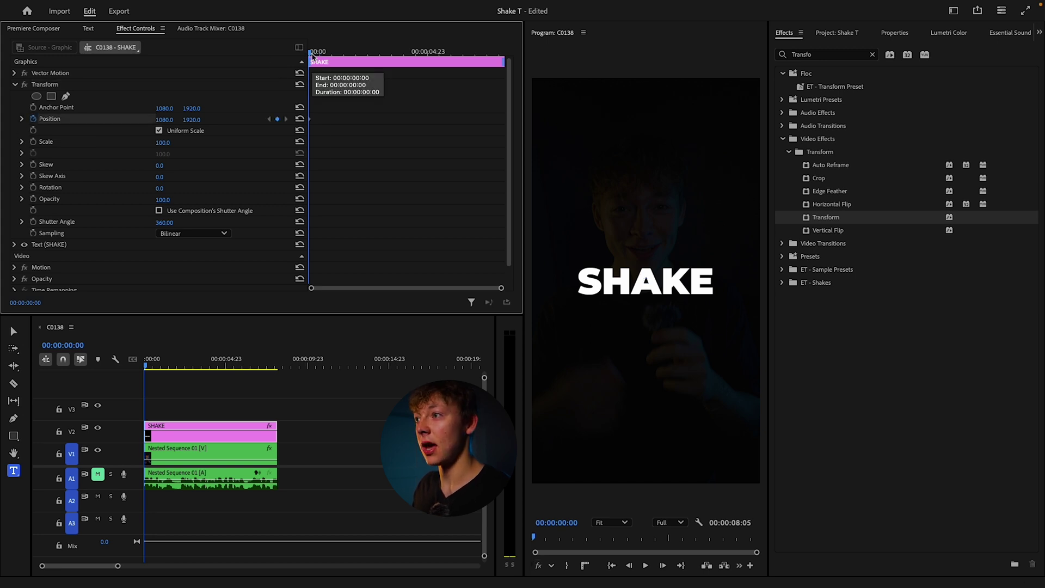
key(v)
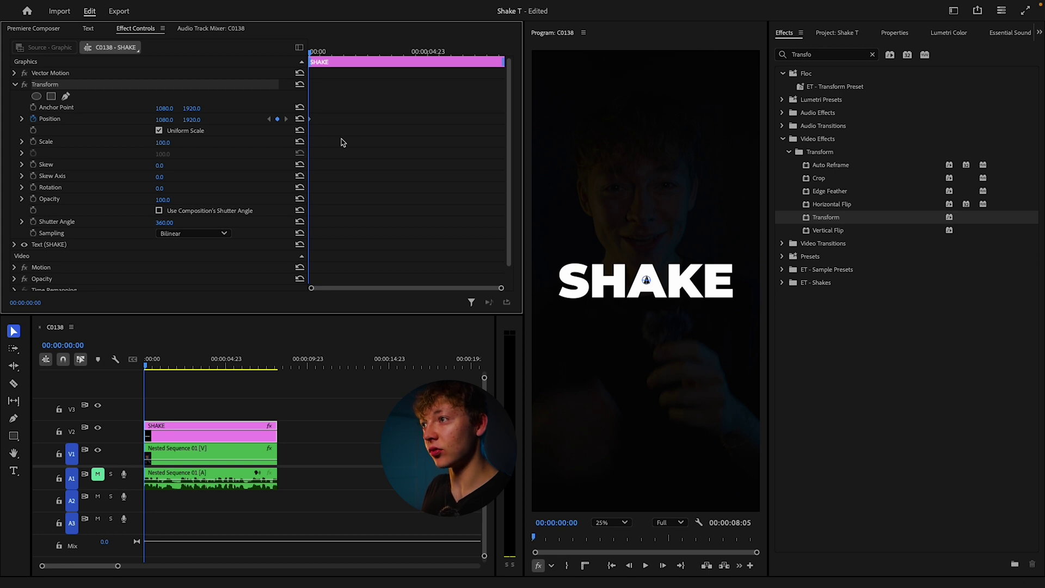
key(Right)
key(Right)
key(Right)
key(Right)
key(Right)
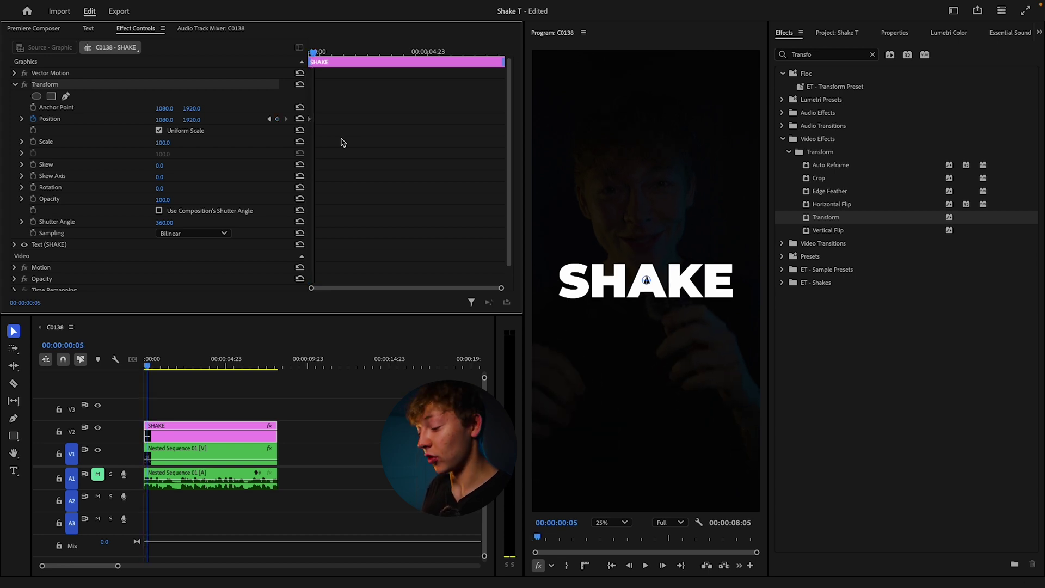
drag(330, 50, 302, 64)
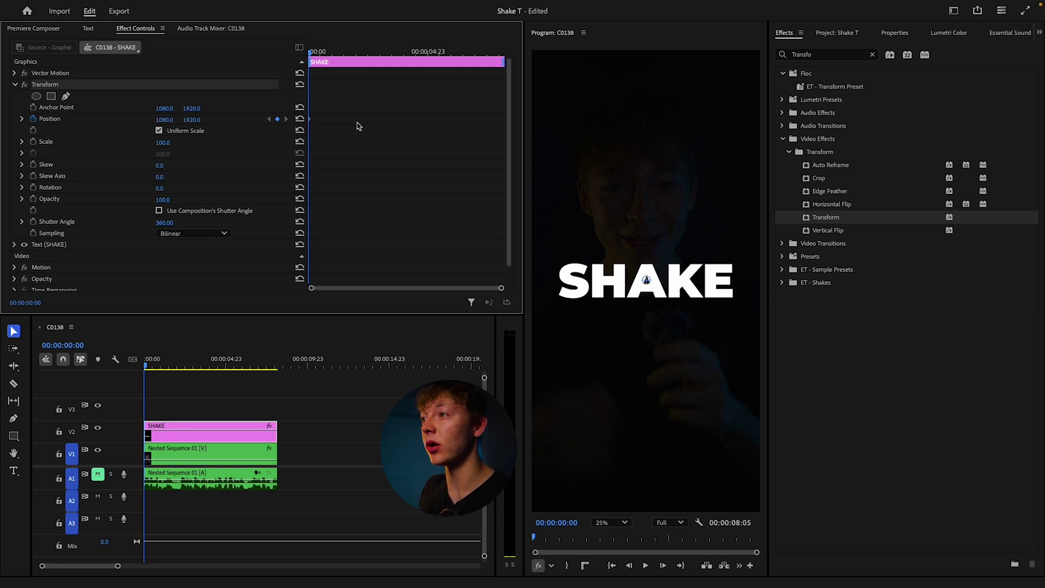
key(shift+Right)
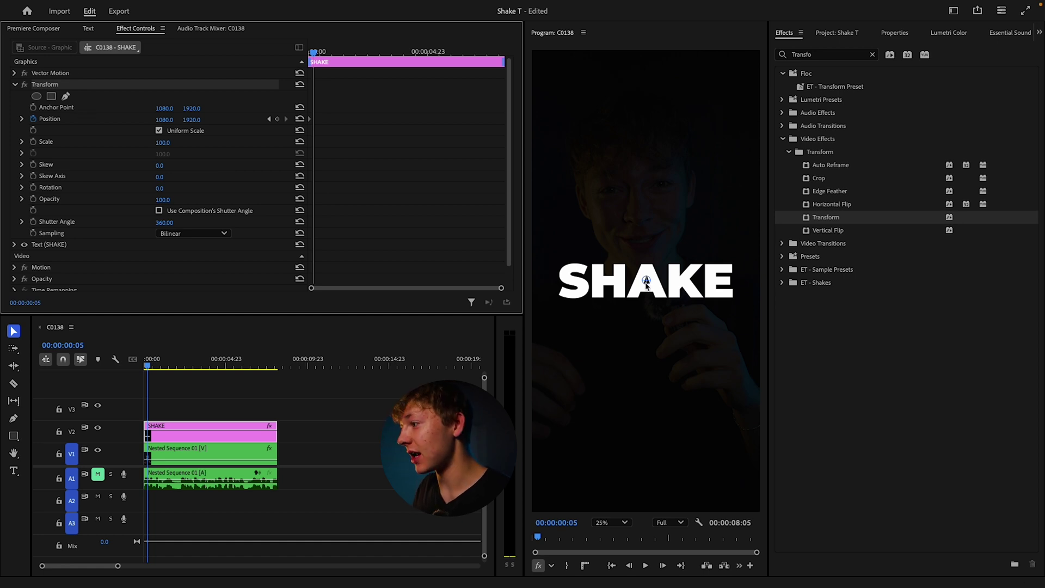
scroll(648, 304, up, 2)
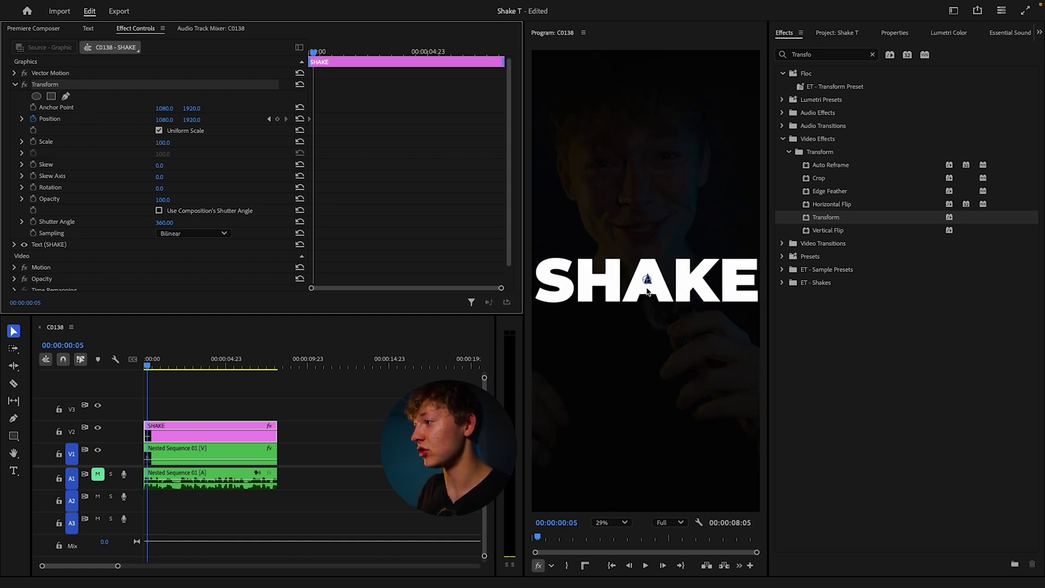
drag(647, 281, 646, 294)
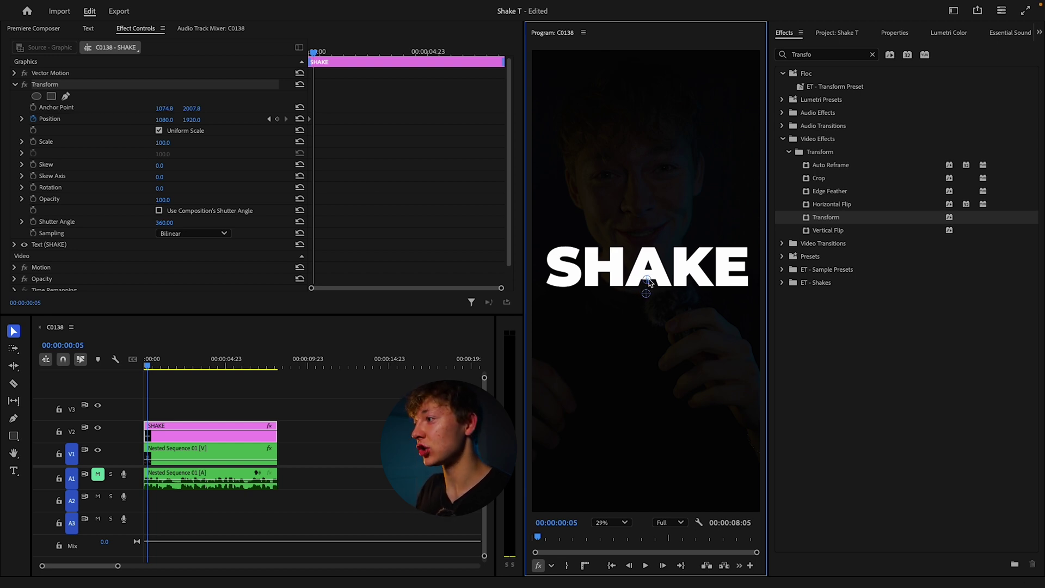
- Move SHAKE to 1167.8, 1901.1 for a frame-5 keyframe and reset the anchor to 1080, 1920
drag(648, 282, 663, 279)
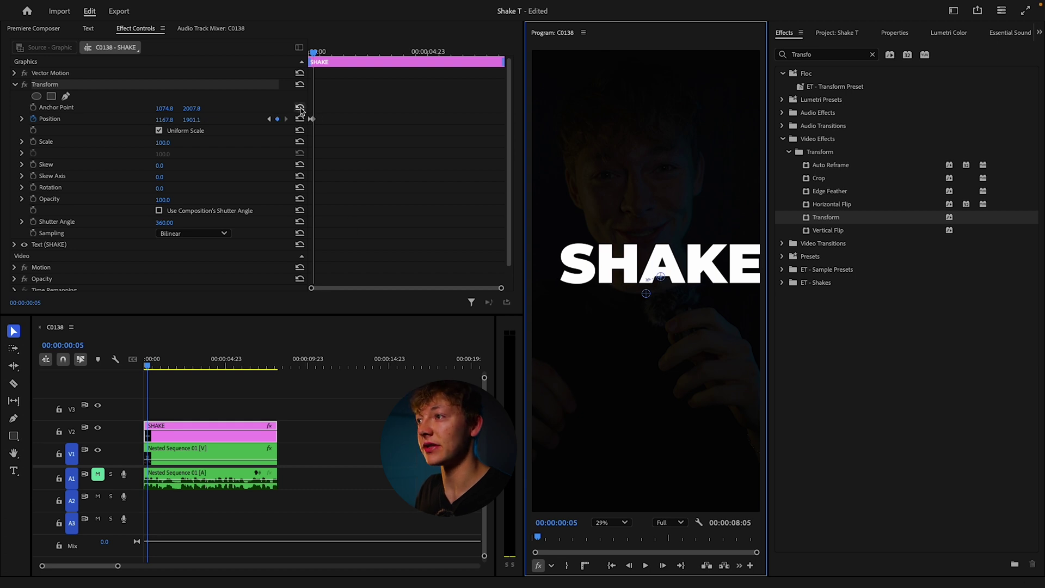
click(84, 110)
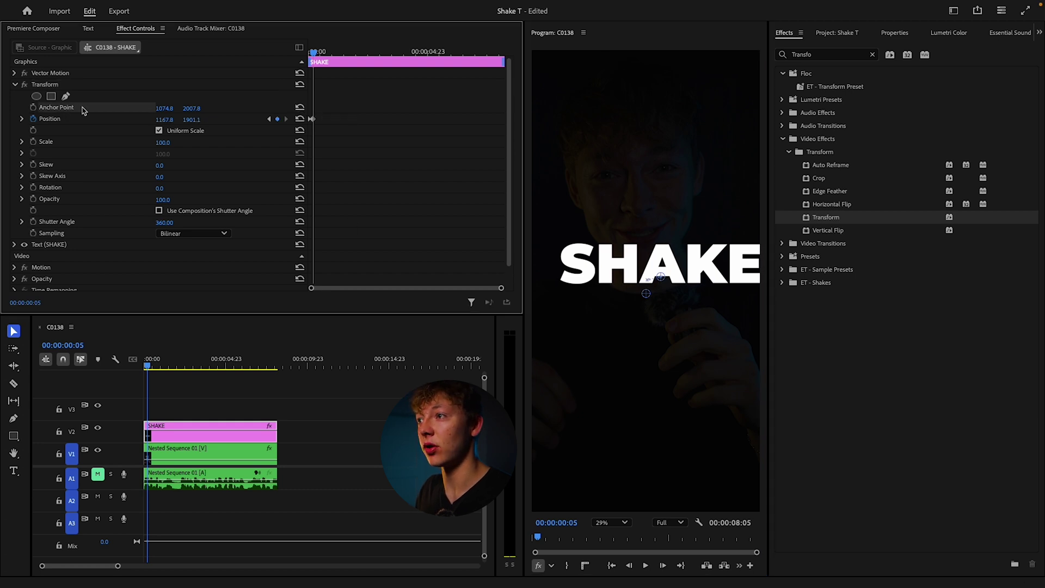
click(300, 108)
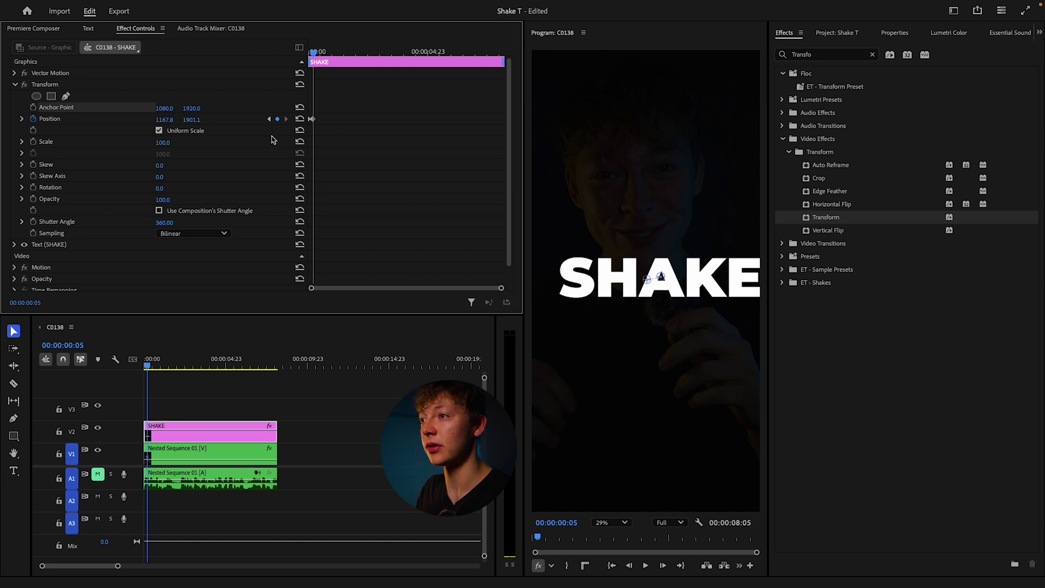
click(59, 120)
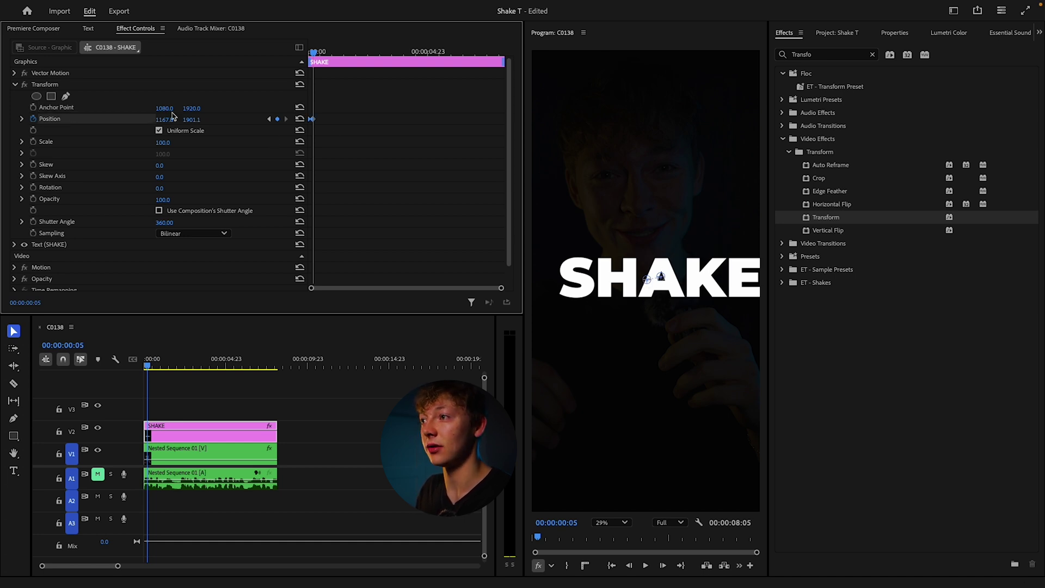
- Nudge SHAKE up, then keyframe it every five frames, moving it down, then left and up
drag(662, 278, 664, 270)
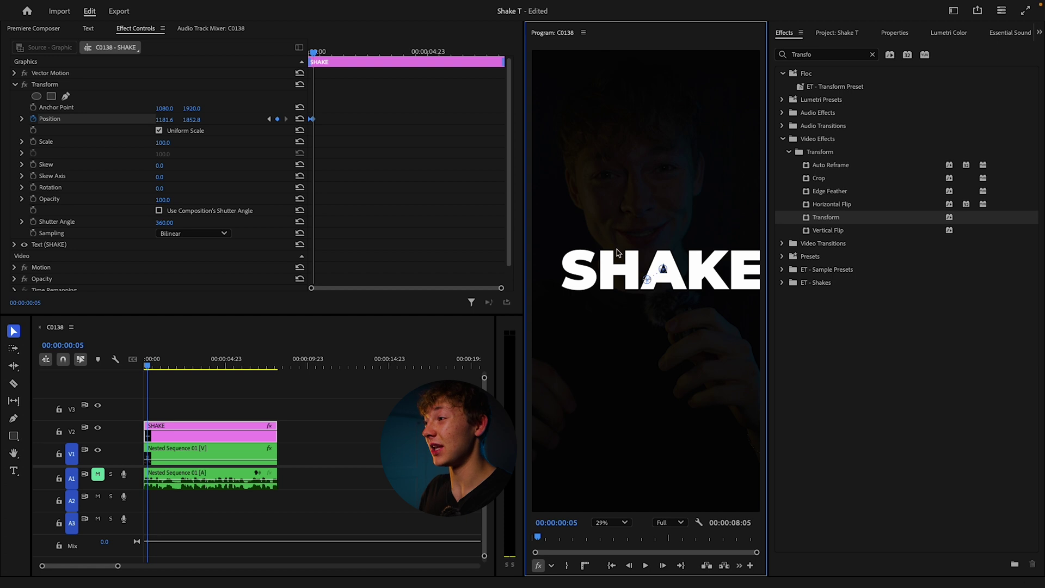
scroll(620, 255, down, 1)
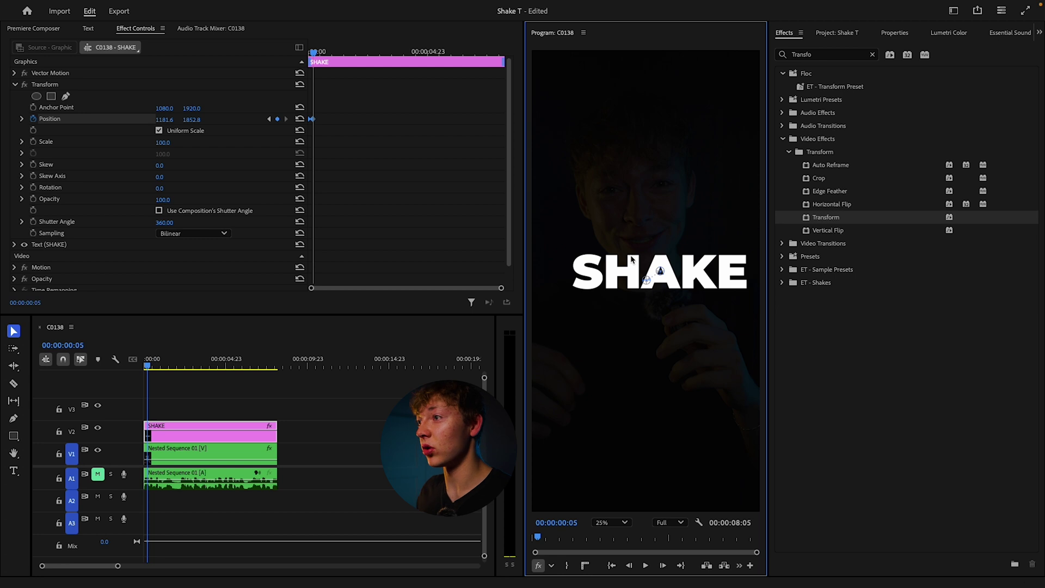
click(368, 124)
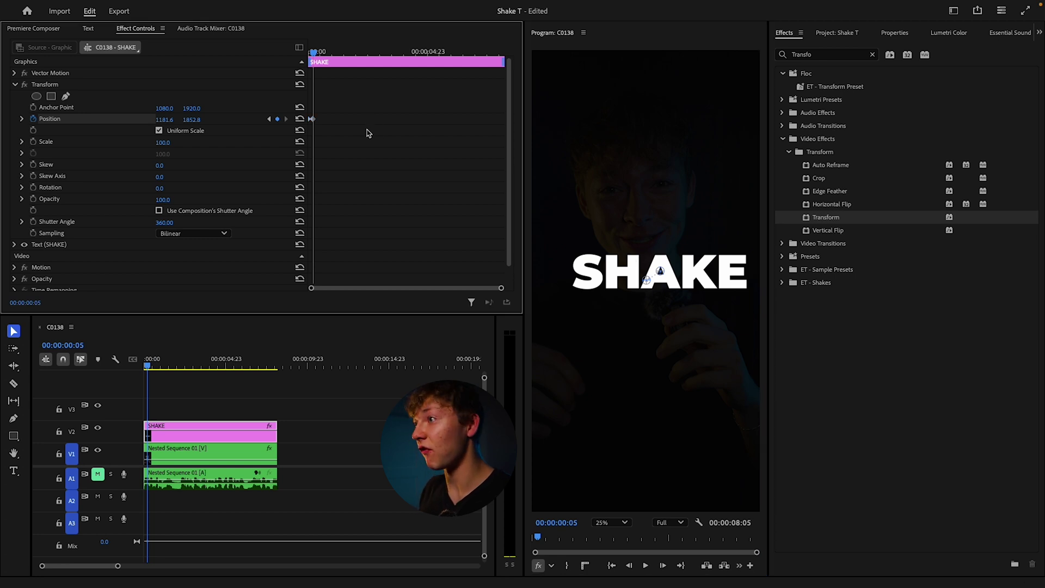
key(shift+Right)
drag(665, 269, 660, 288)
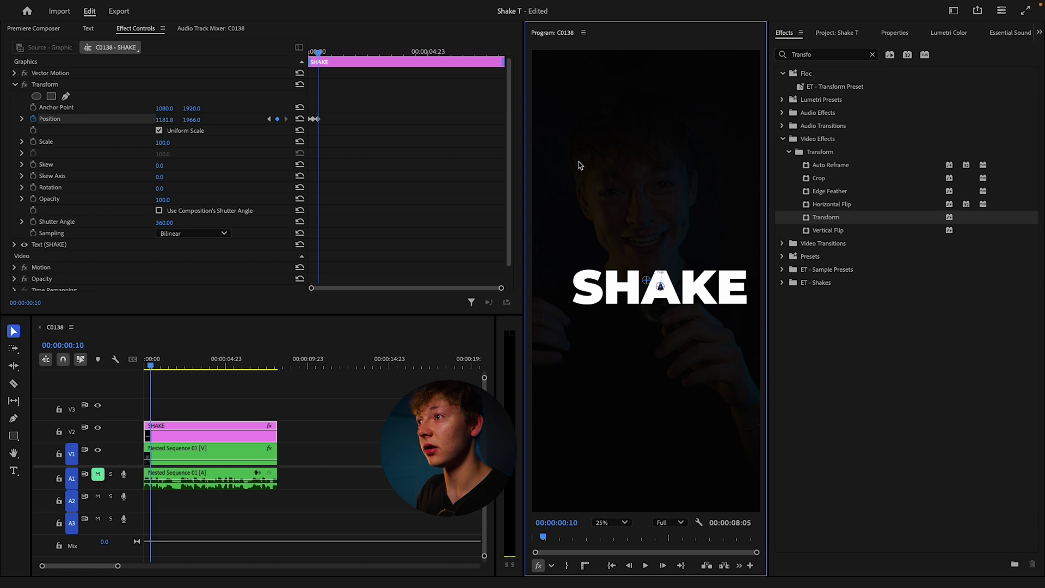
key(shift+Right)
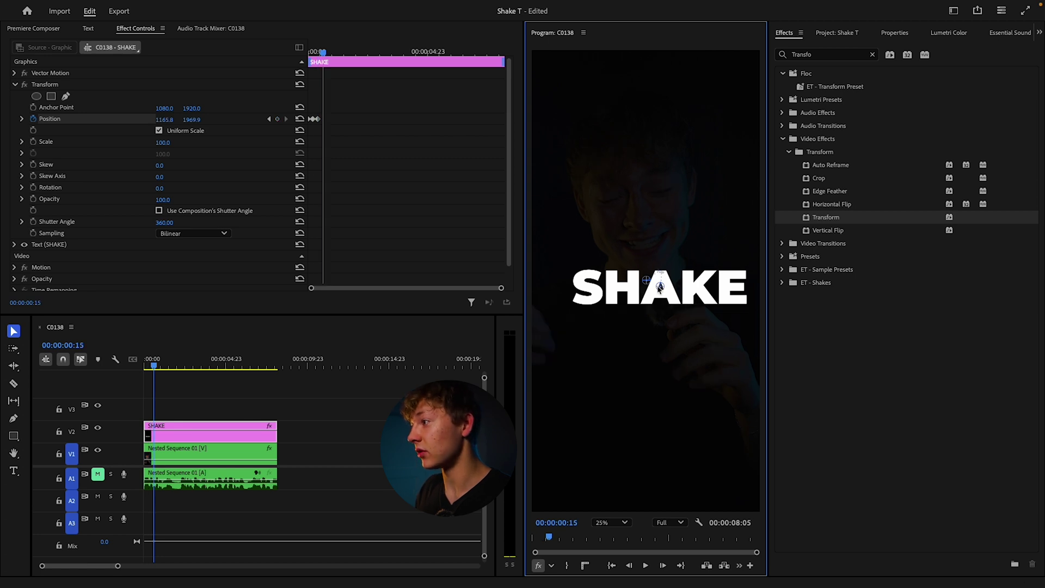
mouse_move(660, 287)
mouse_down()
mouse_move(634, 276)
mouse_move(647, 296)
mouse_up()
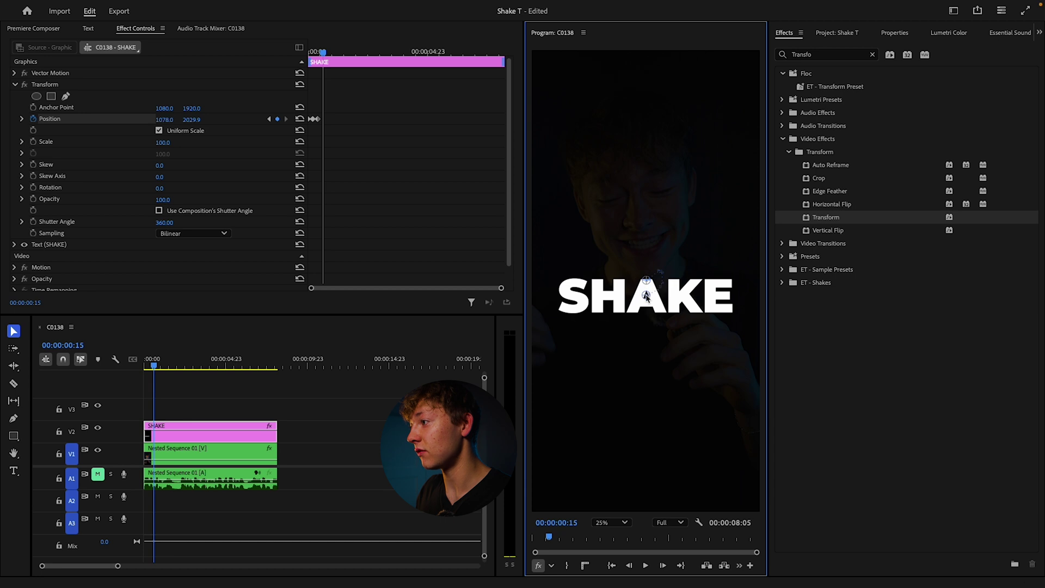
key(shift+Right)
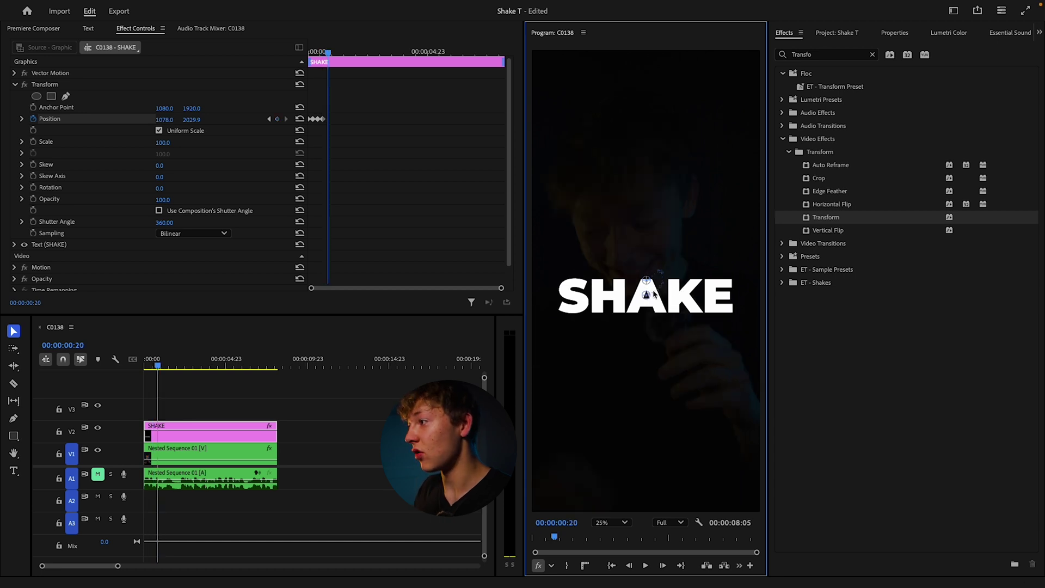
drag(644, 294, 643, 276)
- Keep displacing SHAKE every five frames, keyframing through 00:00:02:02 to end at 1113.9, 1850.1
key(shift+Right)
key(shift+Right)
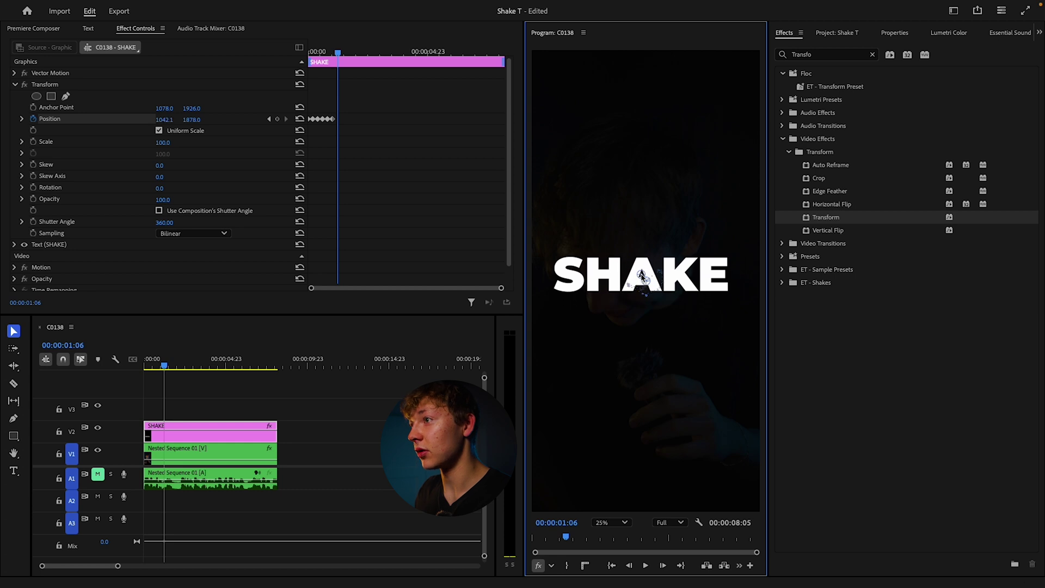
click(373, 238)
key(shift+Right)
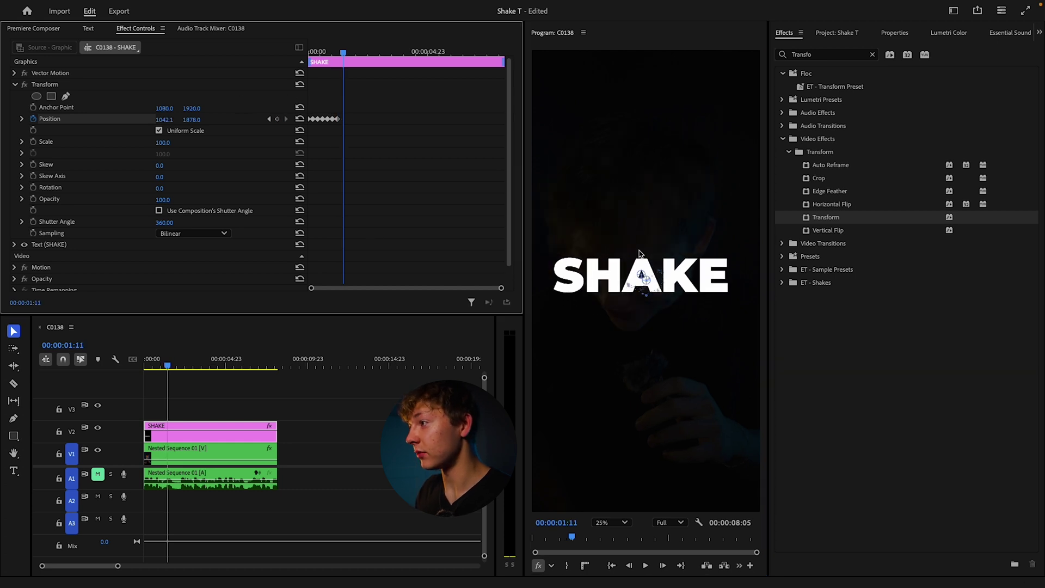
drag(642, 276, 631, 271)
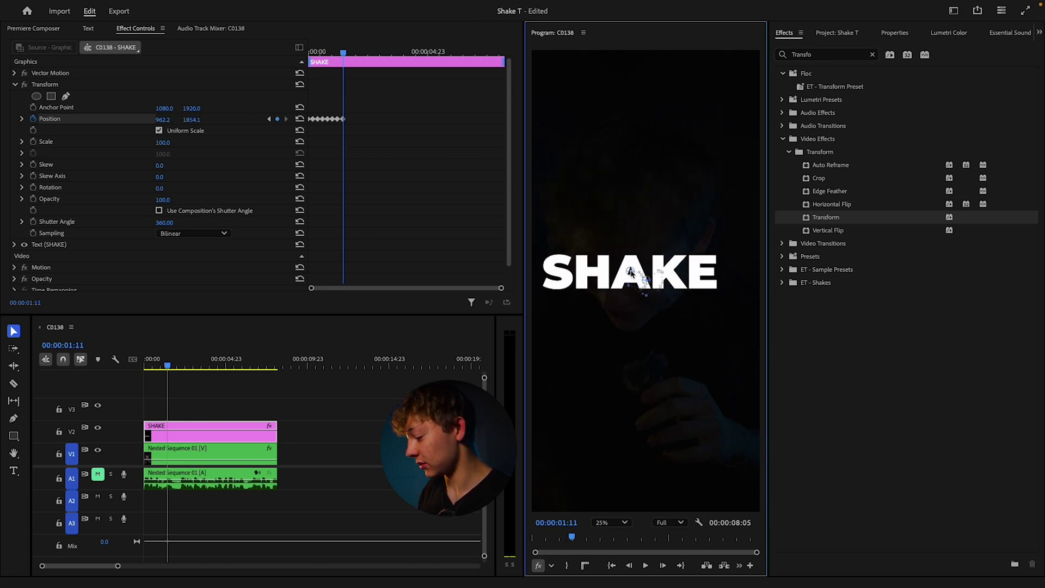
key(shift+Right)
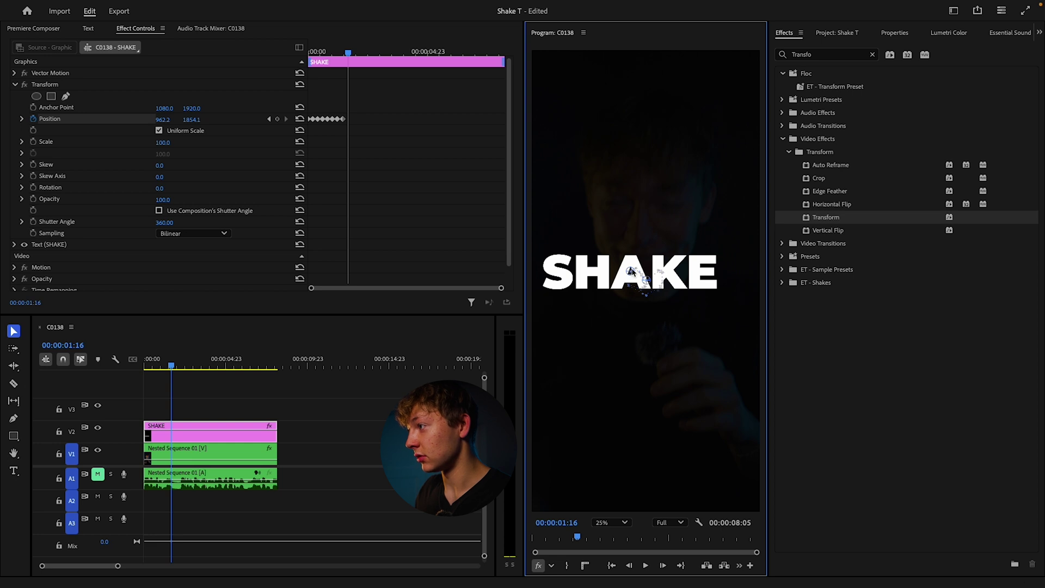
drag(632, 271, 641, 265)
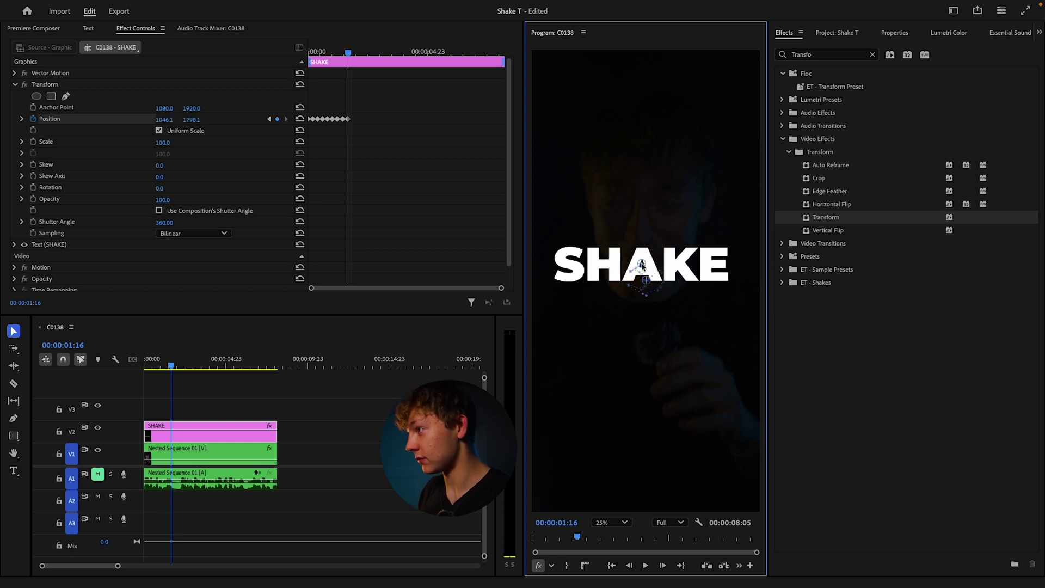
key(shift+Right)
drag(645, 268, 651, 271)
key(shift+Right)
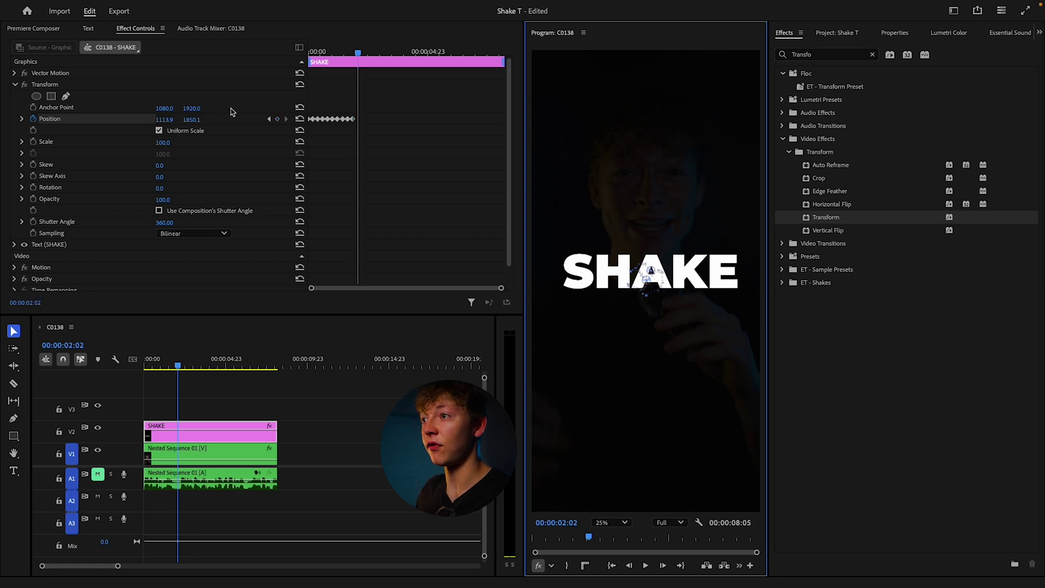
- Reset Position and set all Position keyframes to Continuous Bezier interpolation
click(301, 123)
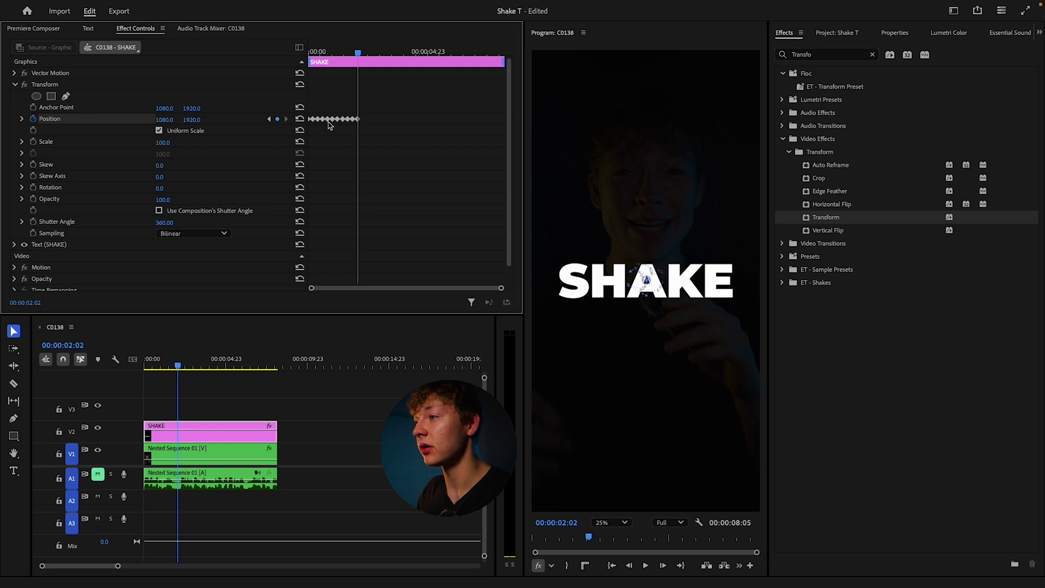
drag(305, 125, 358, 119)
right_click(359, 122)
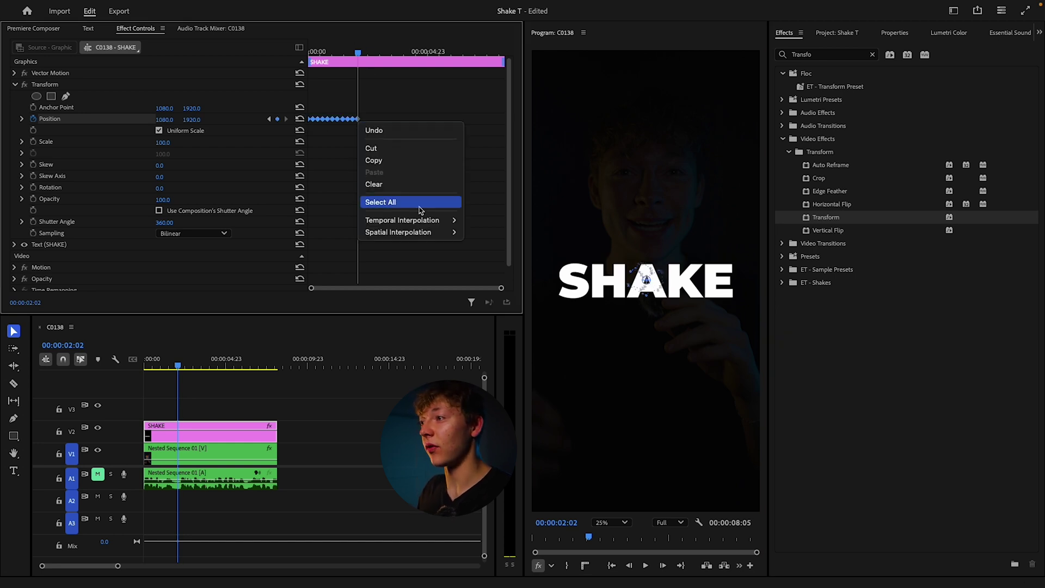
mouse_move(430, 222)
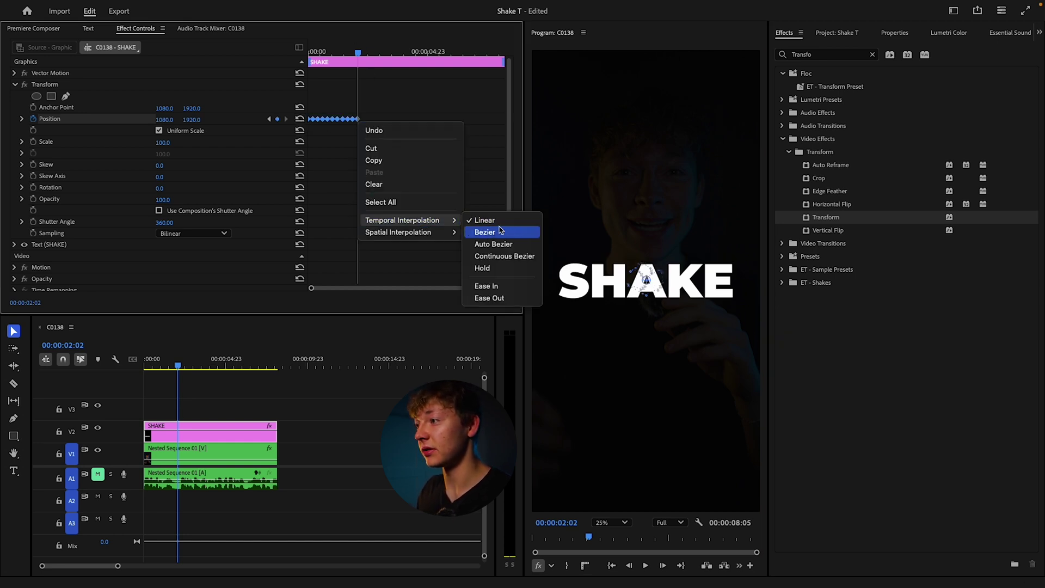
click(498, 255)
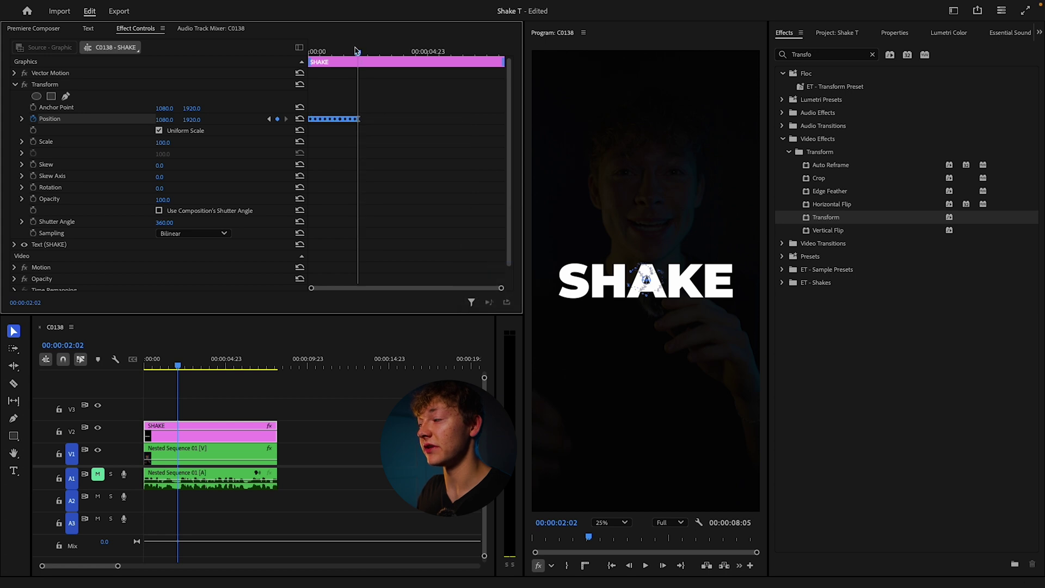
- Preview the shake from the clip start, then delete the Transform effect from SHAKE
drag(357, 51, 219, 65)
click(390, 202)
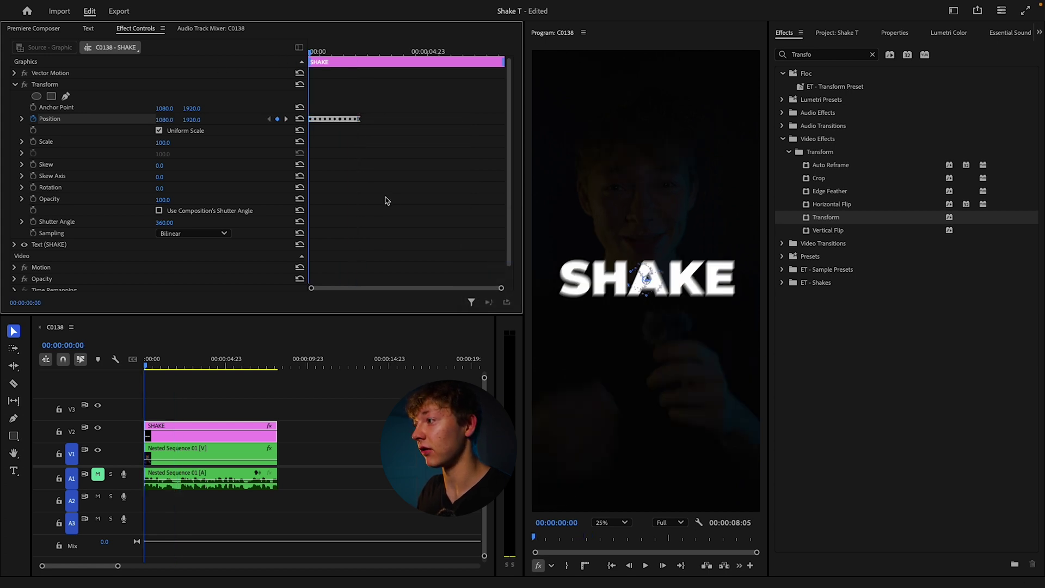
key(space)
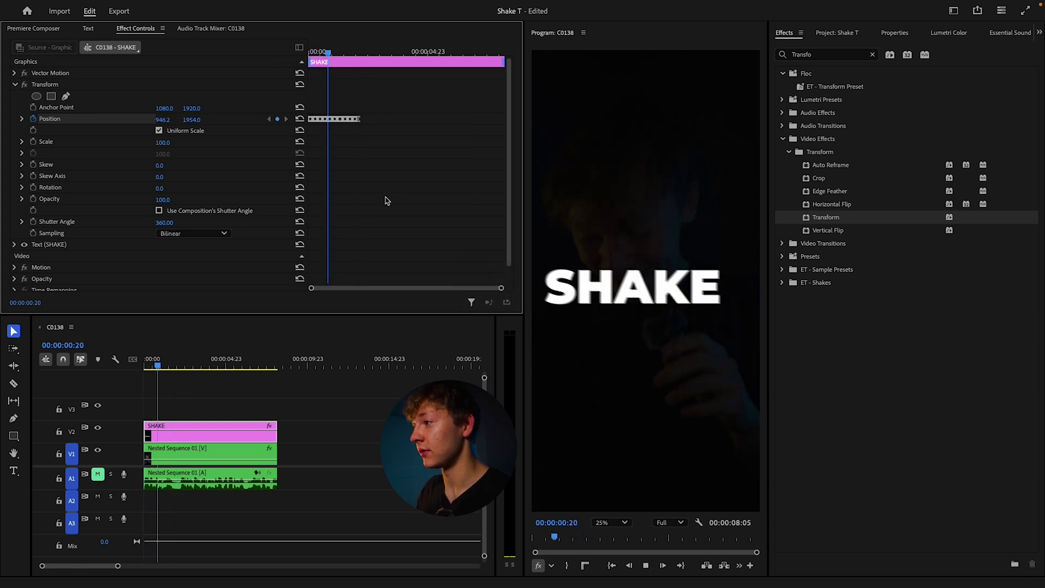
key(space)
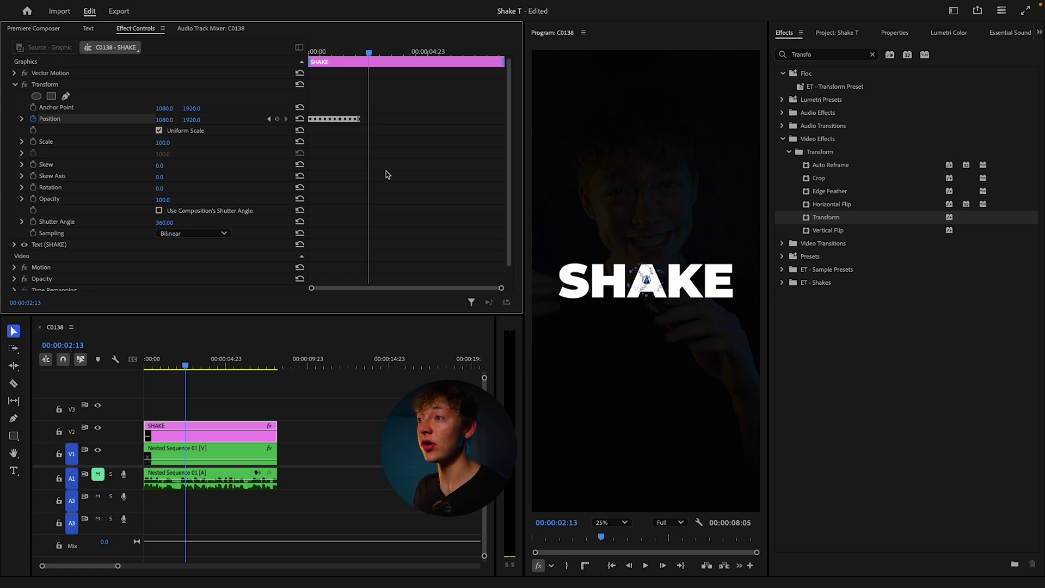
click(58, 86)
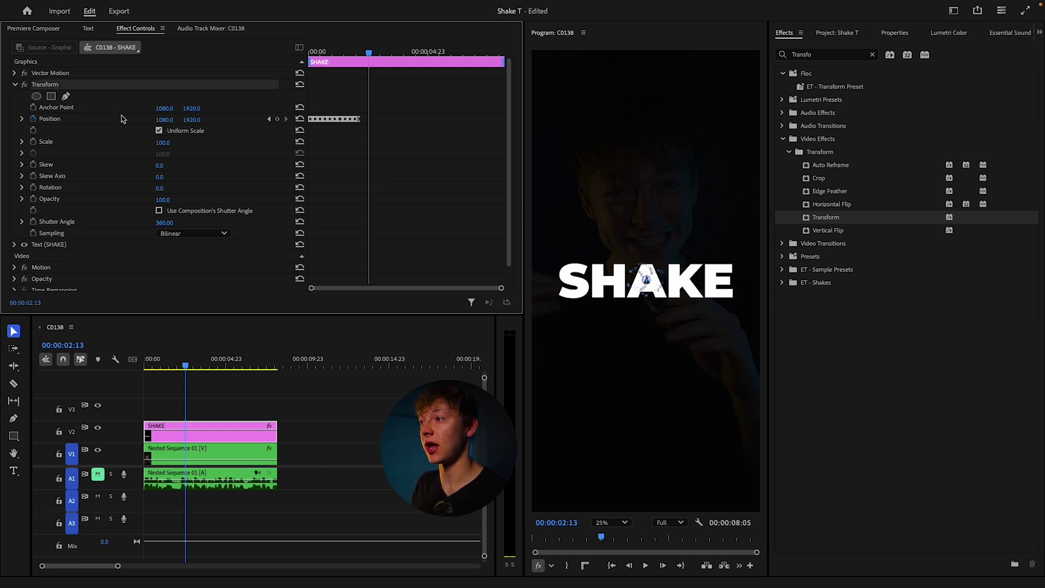
key(Delete)
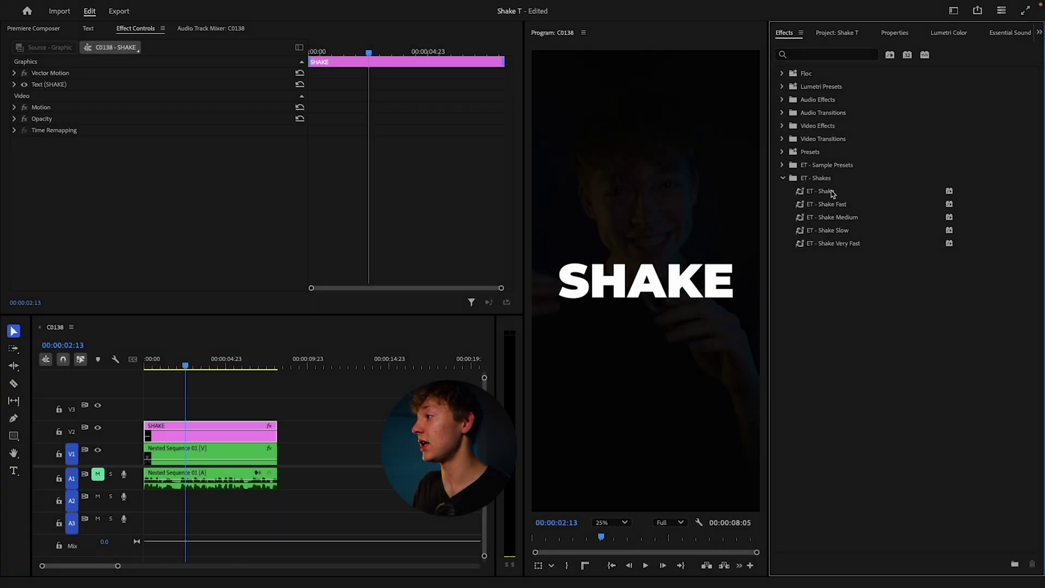
- Browse the Lumetri, Floc, ET - All Presets and ET - Text Animations folders for the shake presets
click(831, 192)
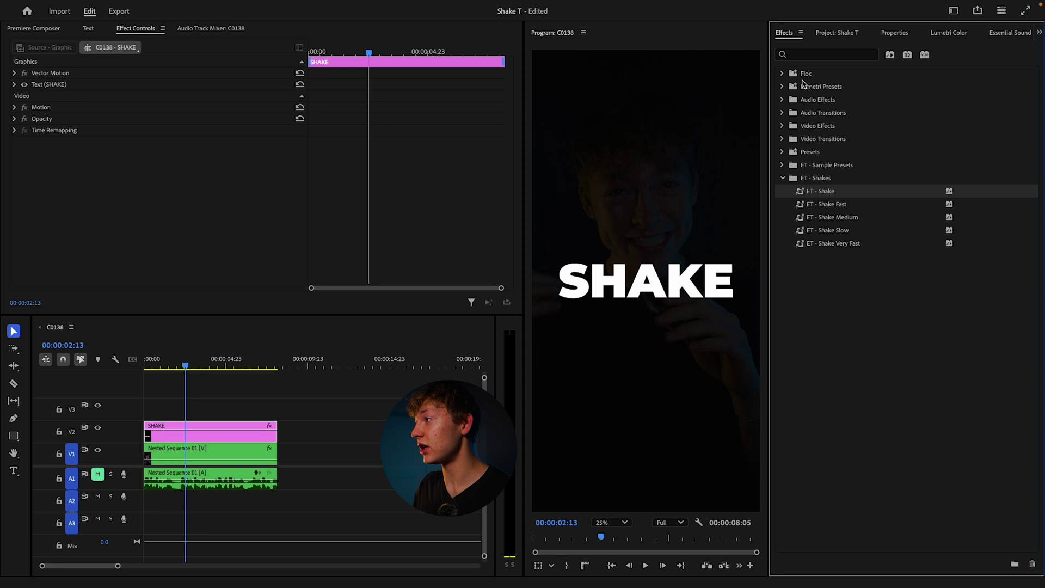
click(783, 87)
click(783, 87)
click(783, 73)
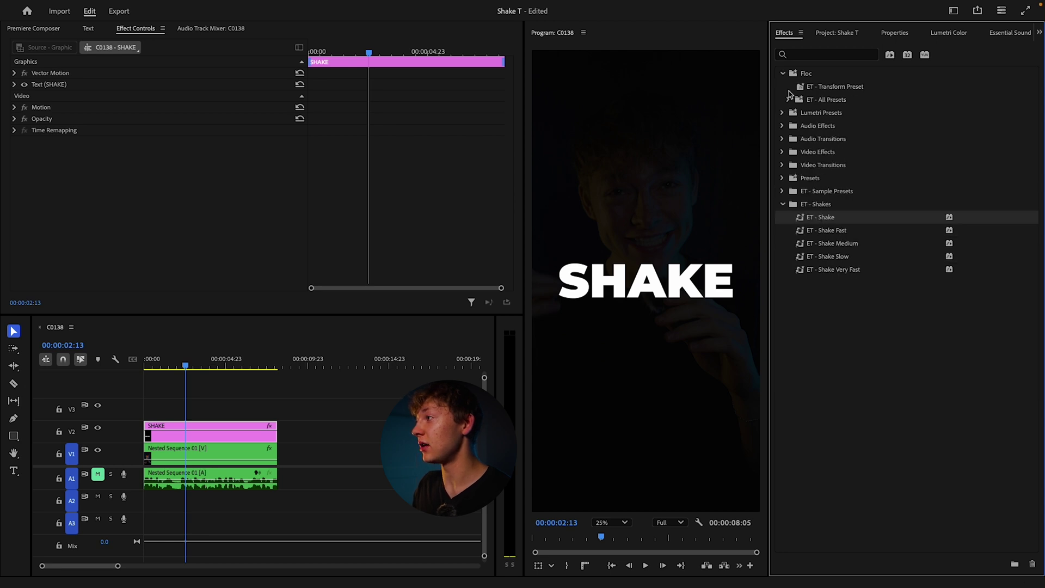
click(789, 100)
click(794, 152)
scroll(795, 155, down, 5)
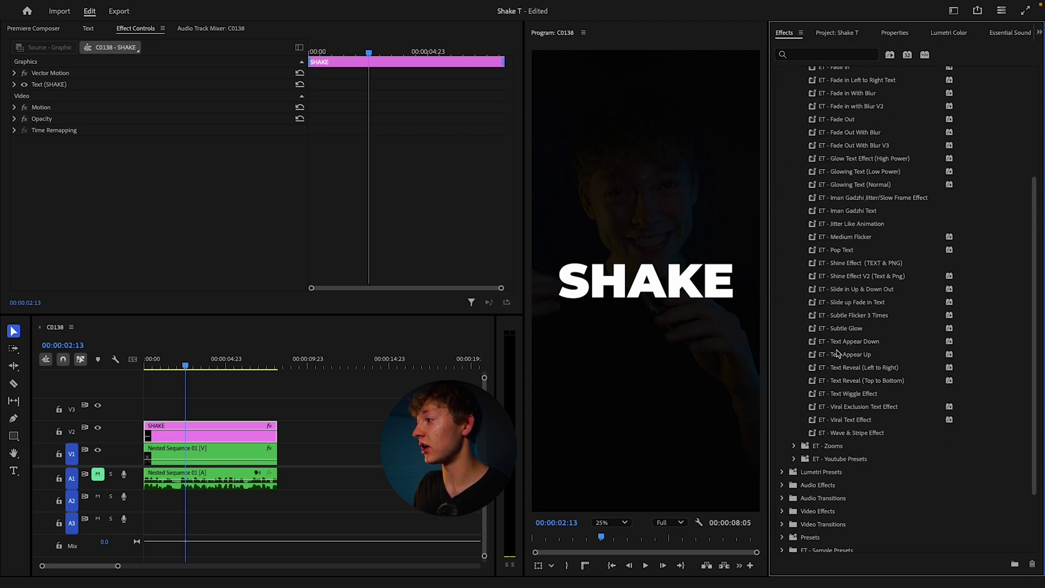
scroll(795, 155, up, 5)
click(794, 153)
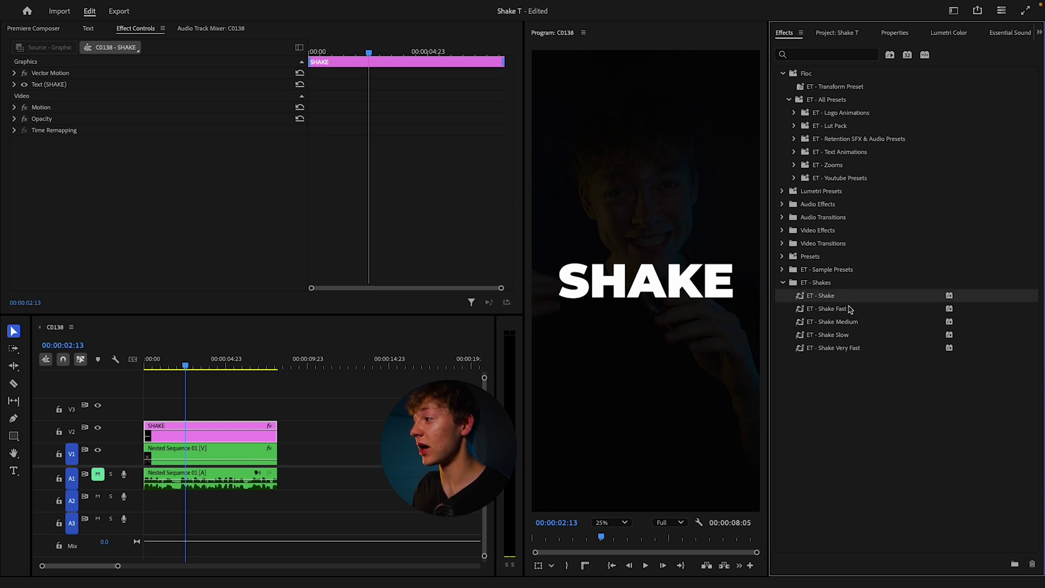
- Try the ET - Shake preset on SHAKE, preview it, then undo it
mouse_move(846, 299)
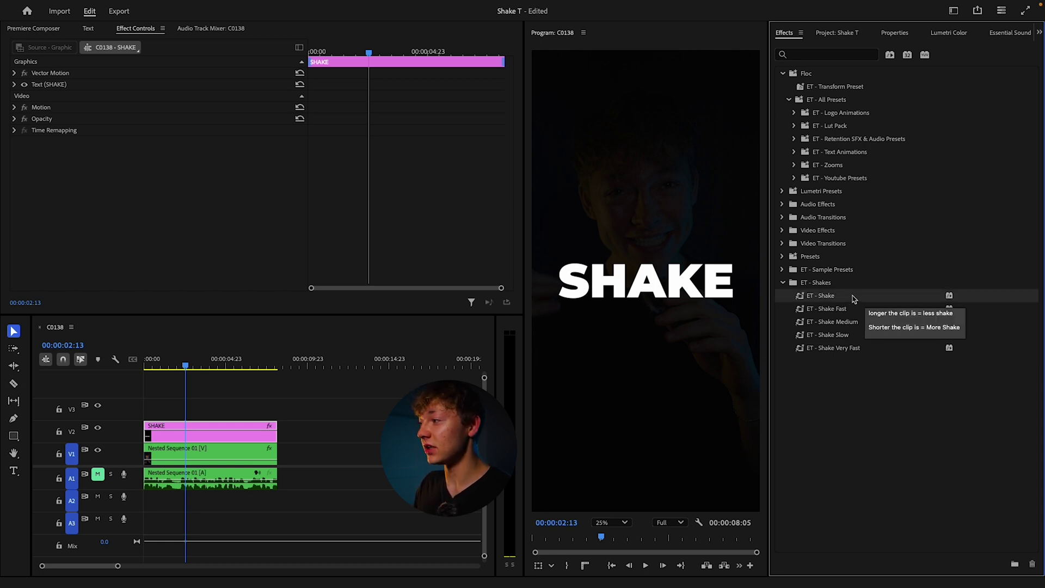
drag(853, 299, 229, 434)
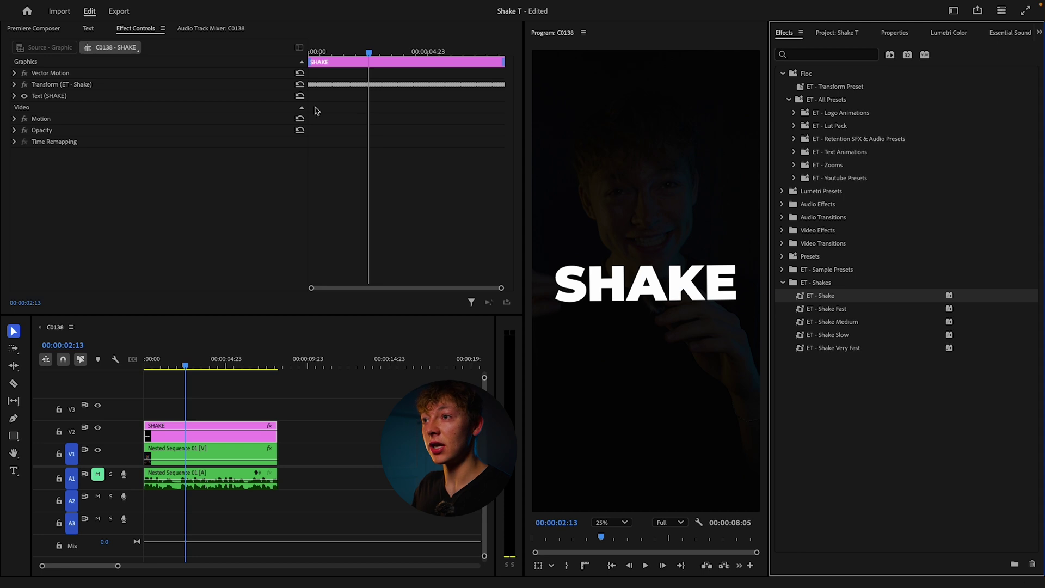
click(13, 85)
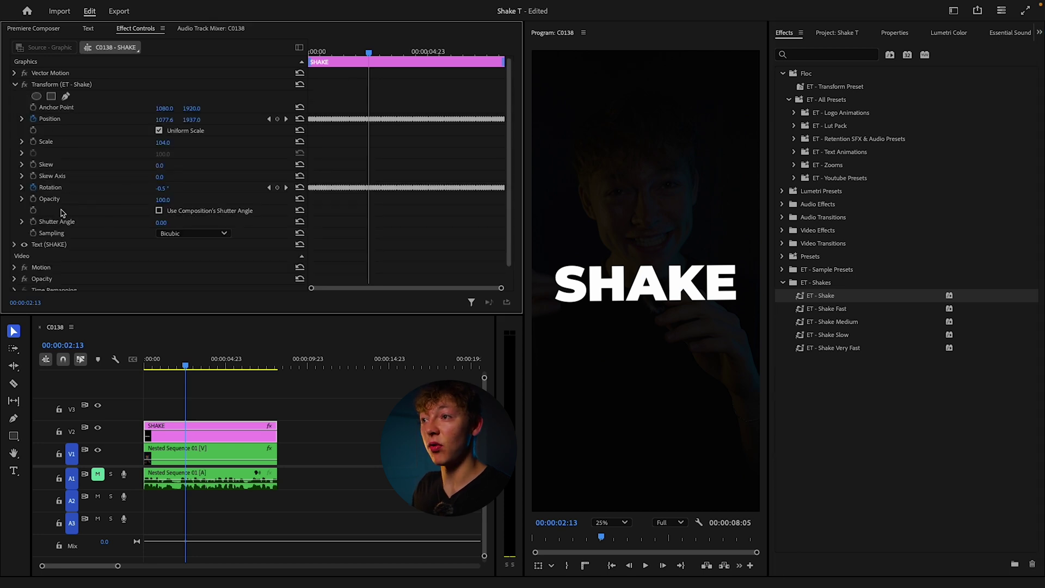
drag(370, 52, 309, 51)
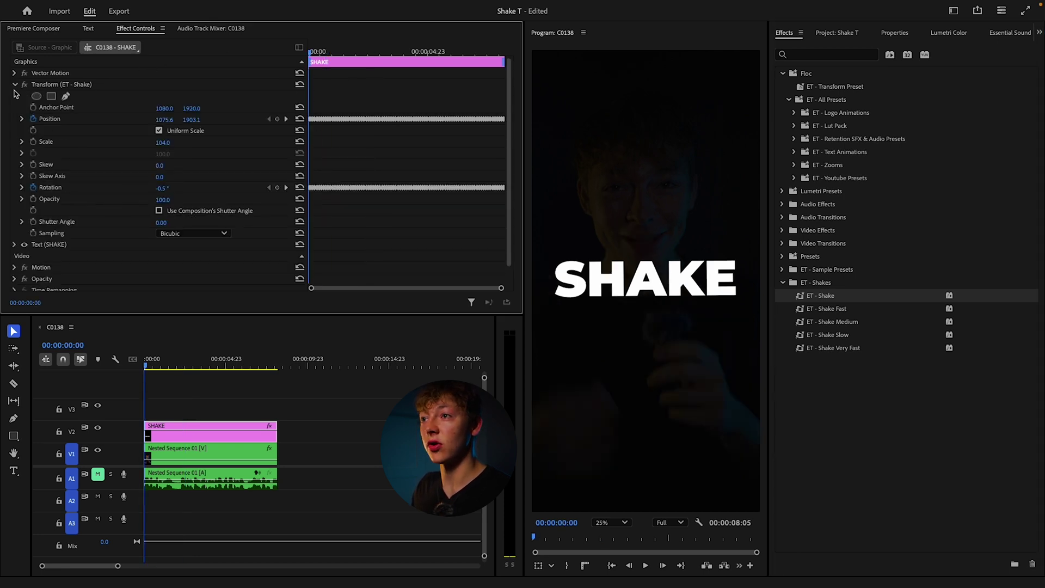
click(13, 85)
key(space)
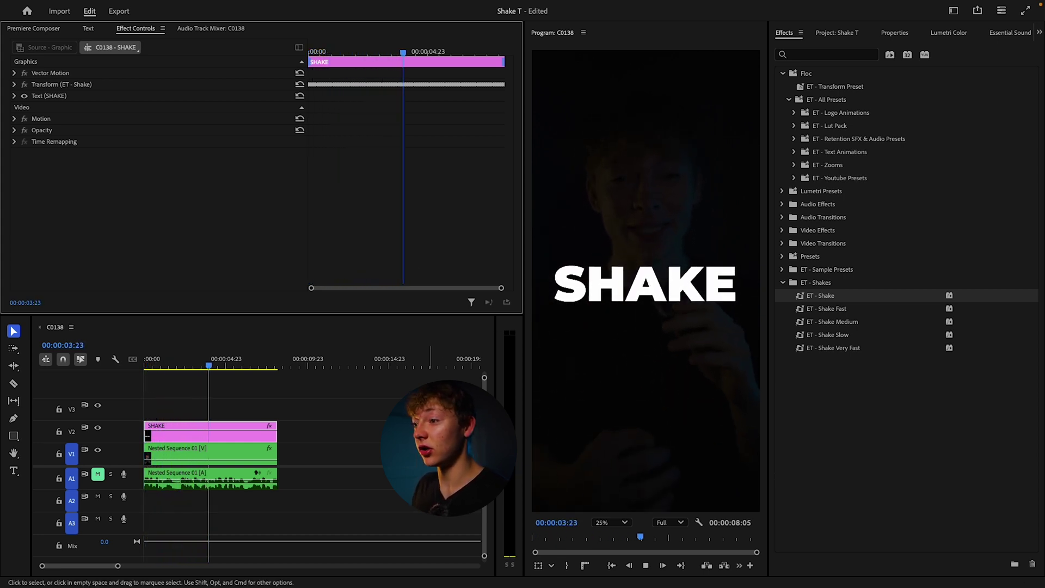
key(super+z)
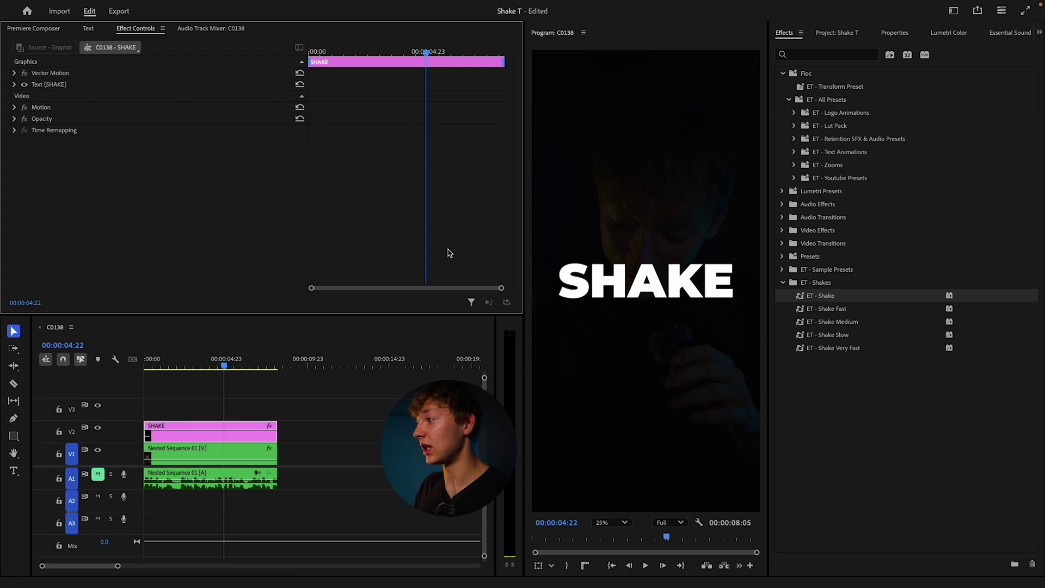
- Apply ET - Shake Fast to SHAKE and preview it from the start
drag(842, 309, 240, 433)
click(229, 373)
key(Home)
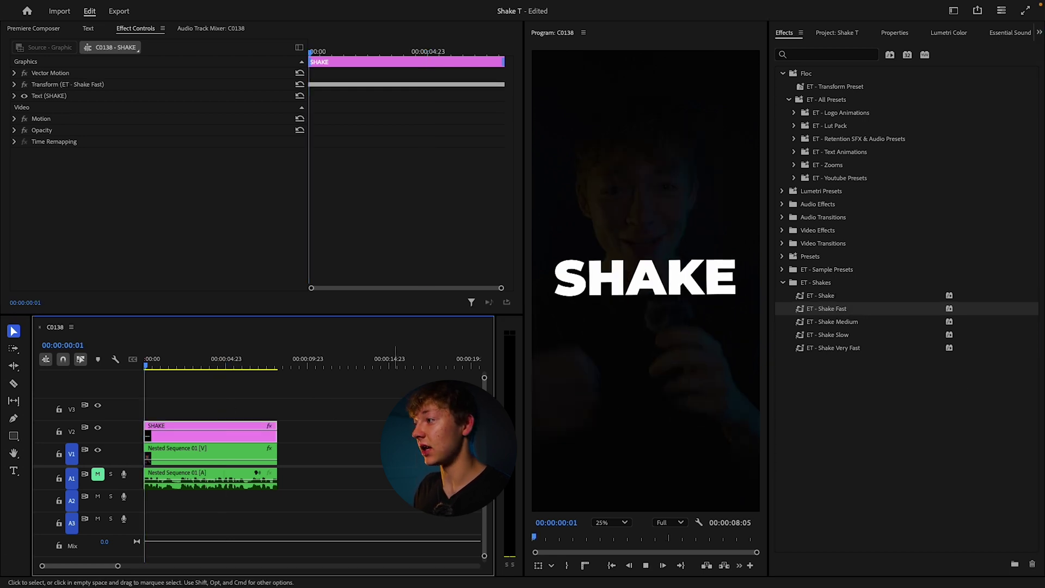
key(space)
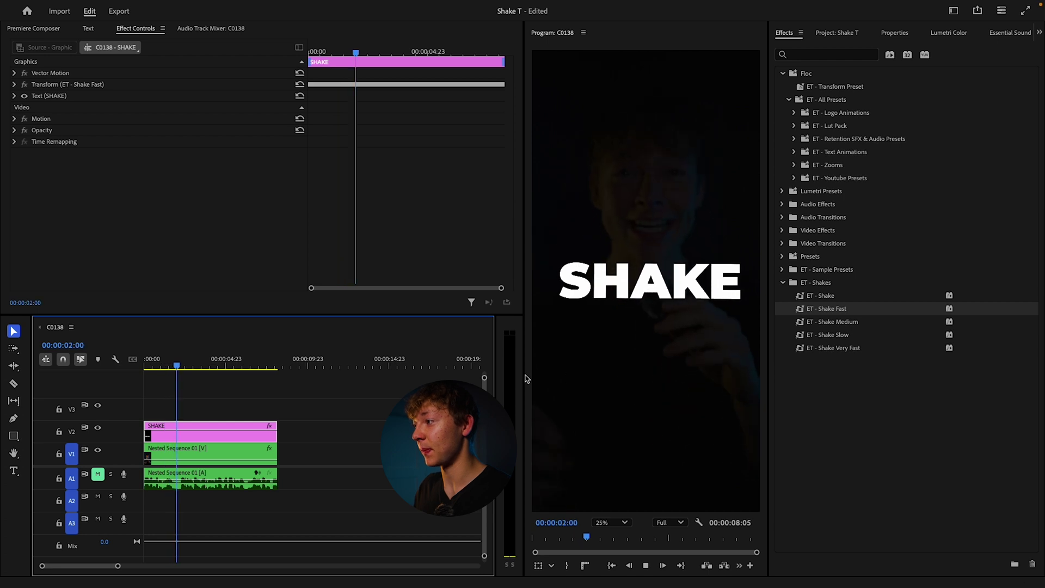
key(space)
- Apply ET - Shake Medium to SHAKE and preview it from the start
drag(833, 322, 171, 433)
click(172, 377)
key(Home)
key(space)
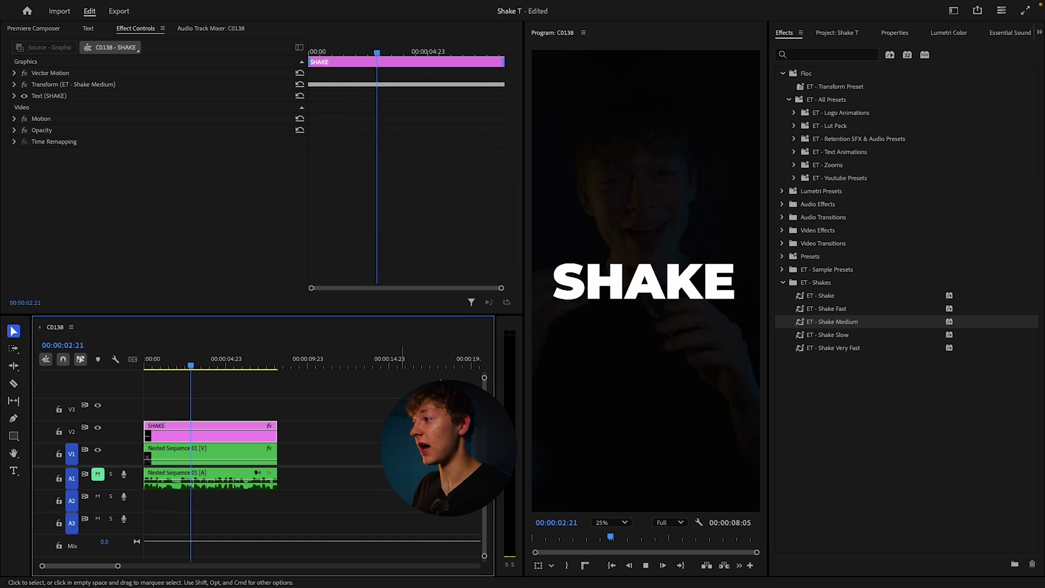
key(space)
- Collapse ET - Shakes and expand the ET - Logo Animations preset folder
click(787, 33)
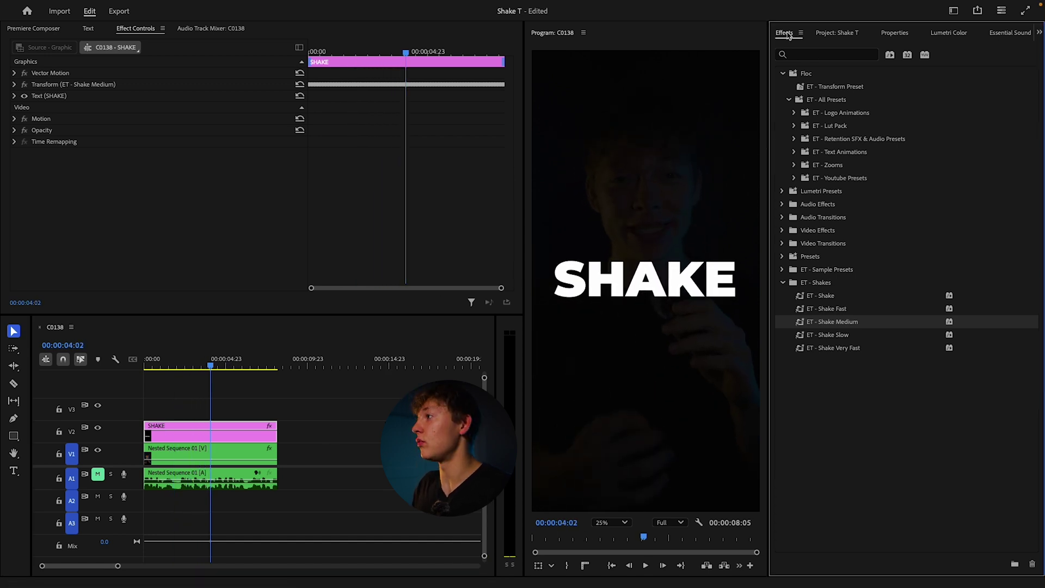
click(783, 284)
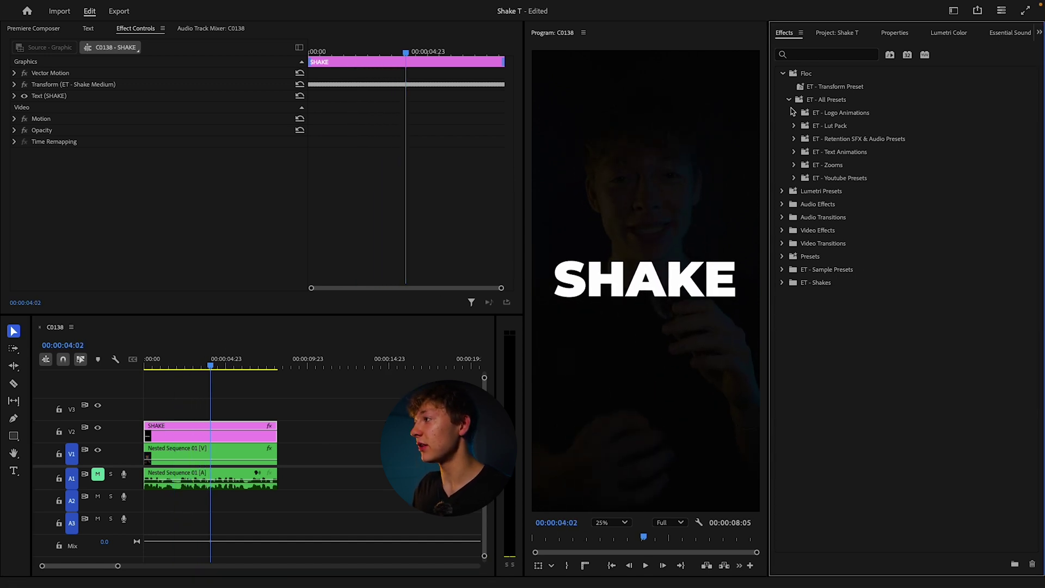
click(792, 108)
click(792, 109)
click(793, 113)
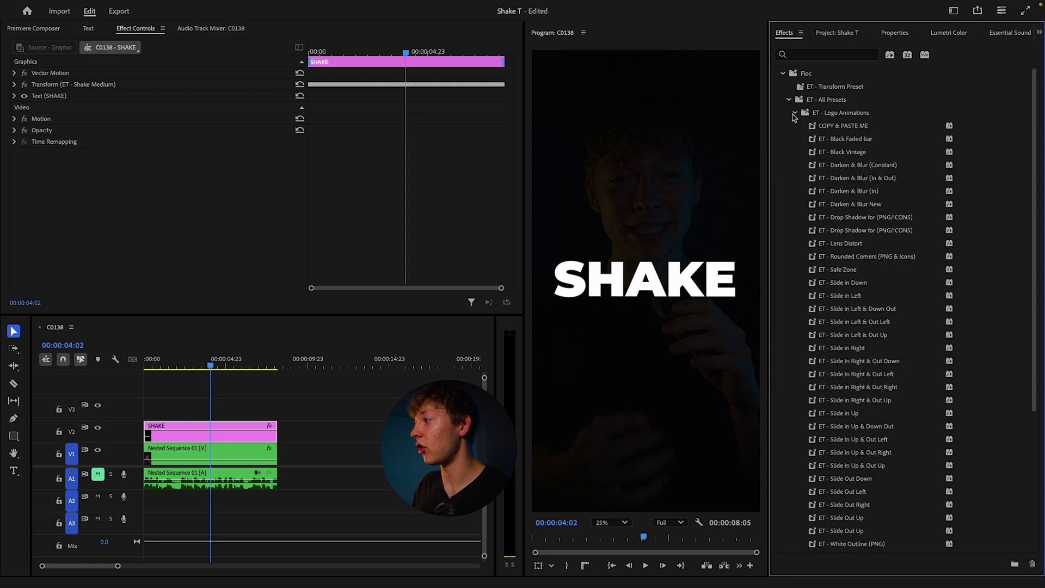
scroll(855, 250, down, 5)
scroll(863, 288, up, 1)
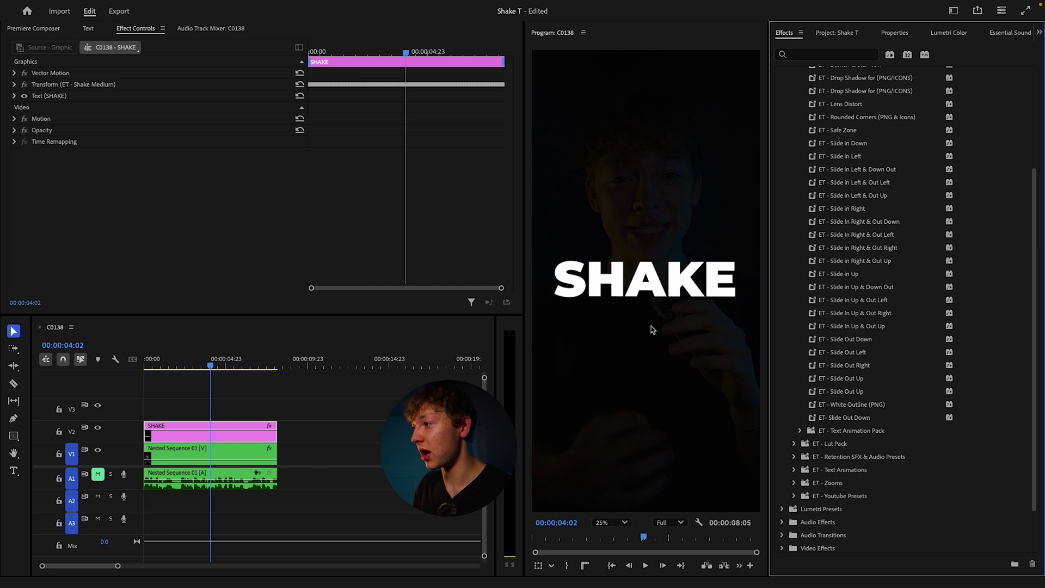
scroll(868, 301, up, 1)
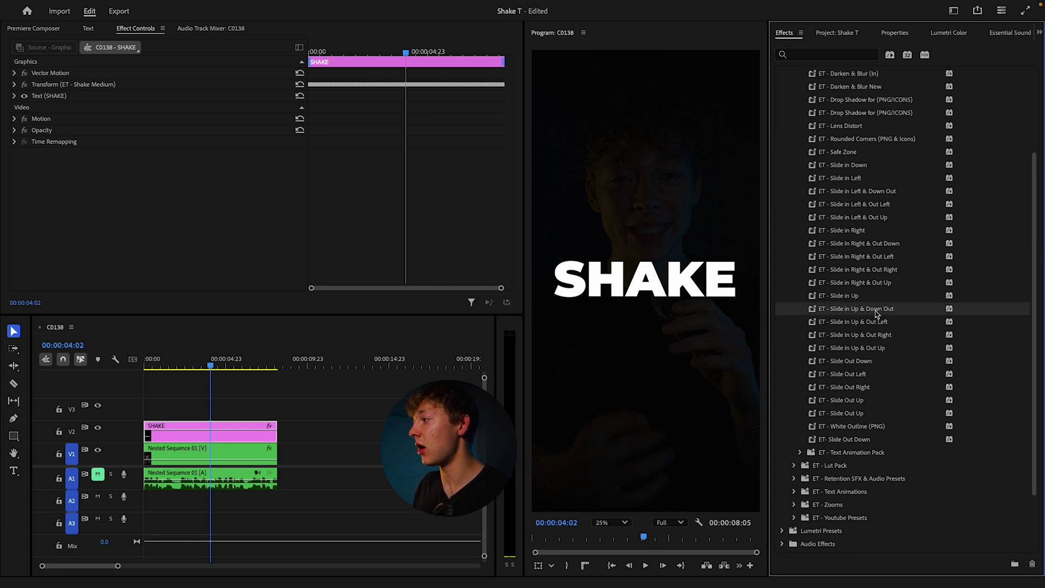
- Apply ET - Slide in Up & Down Out to SHAKE and preview it from the start
drag(905, 313, 212, 432)
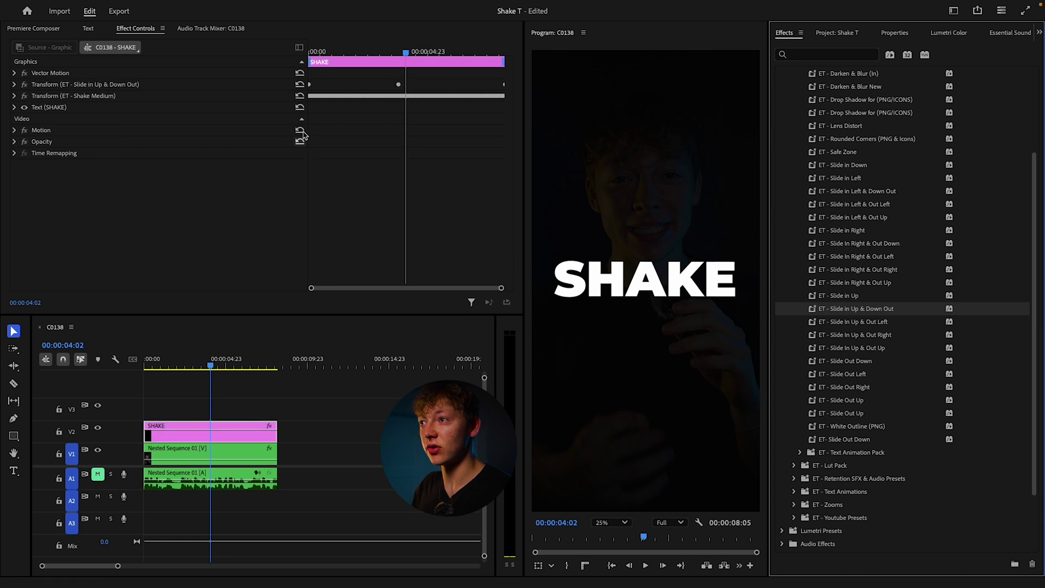
click(416, 43)
key(Home)
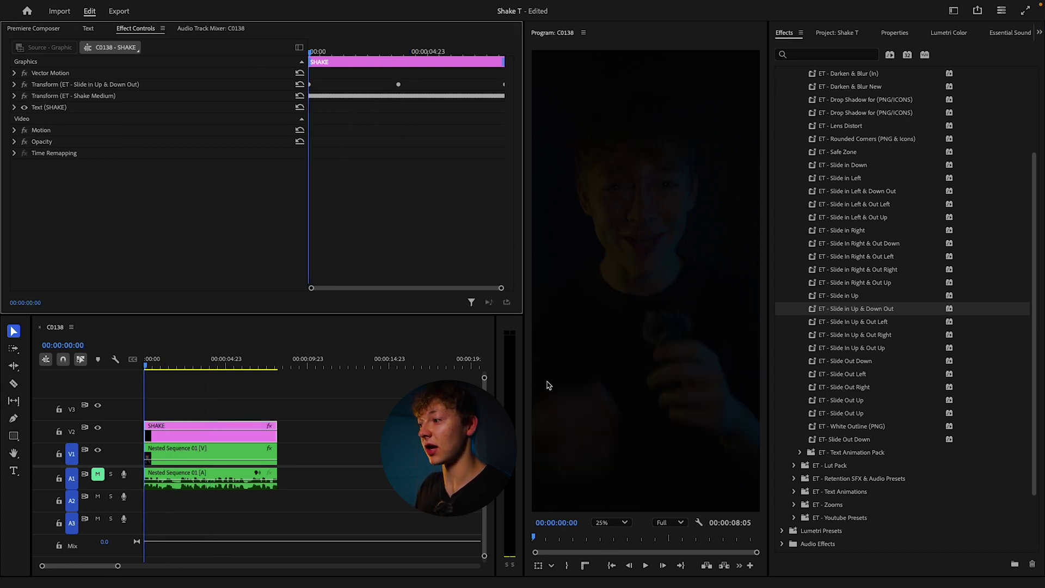
key(super+shift+a)
key(space)
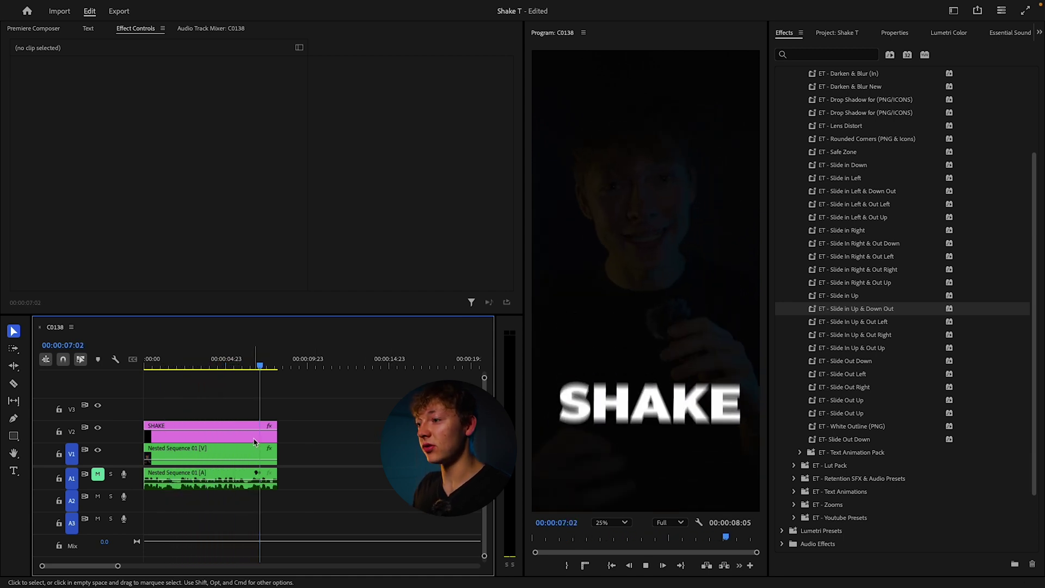
click(270, 433)
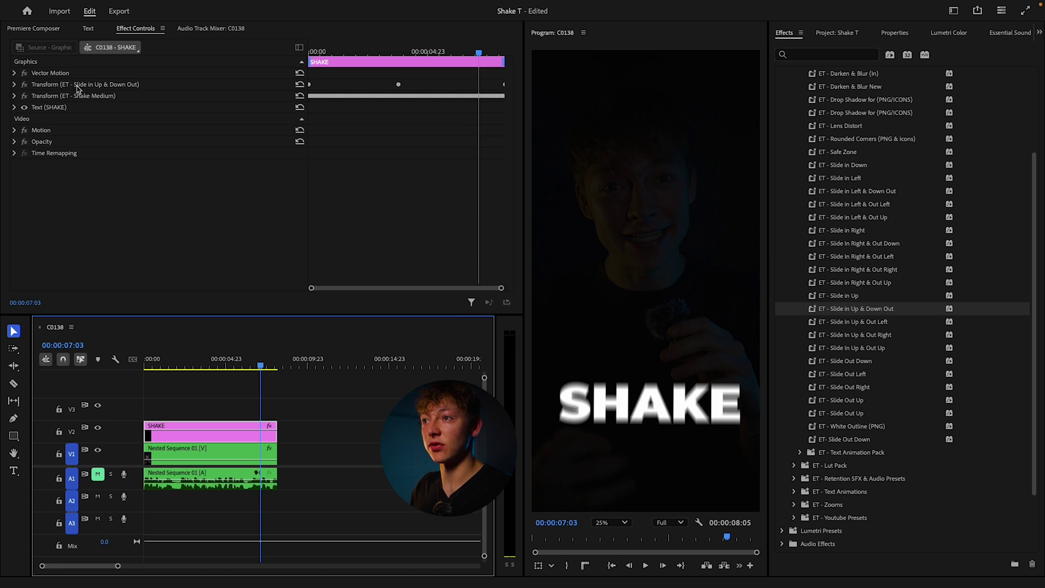
- Retime the slide preset's Position keyframes by dragging them along the Effect Controls timeline
click(14, 85)
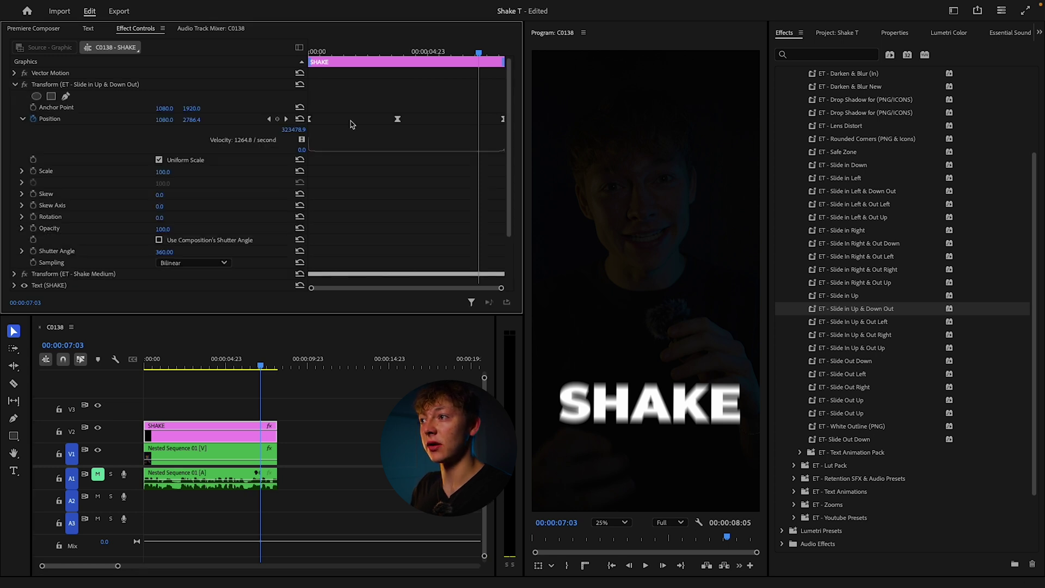
drag(398, 121, 347, 121)
drag(501, 119, 425, 119)
- Preview the retimed slide from the start and check its motion path
key(Home)
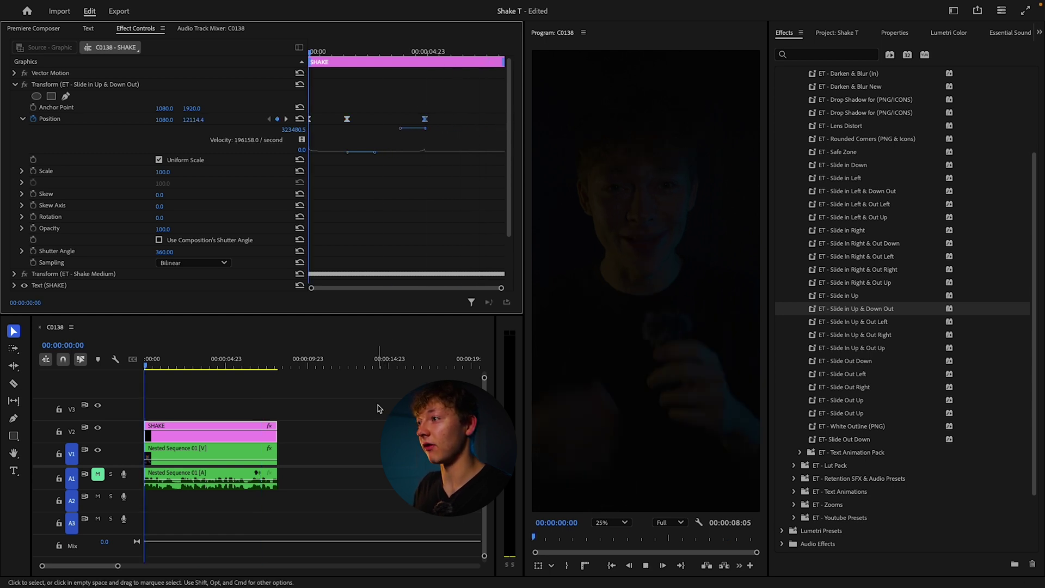
key(space)
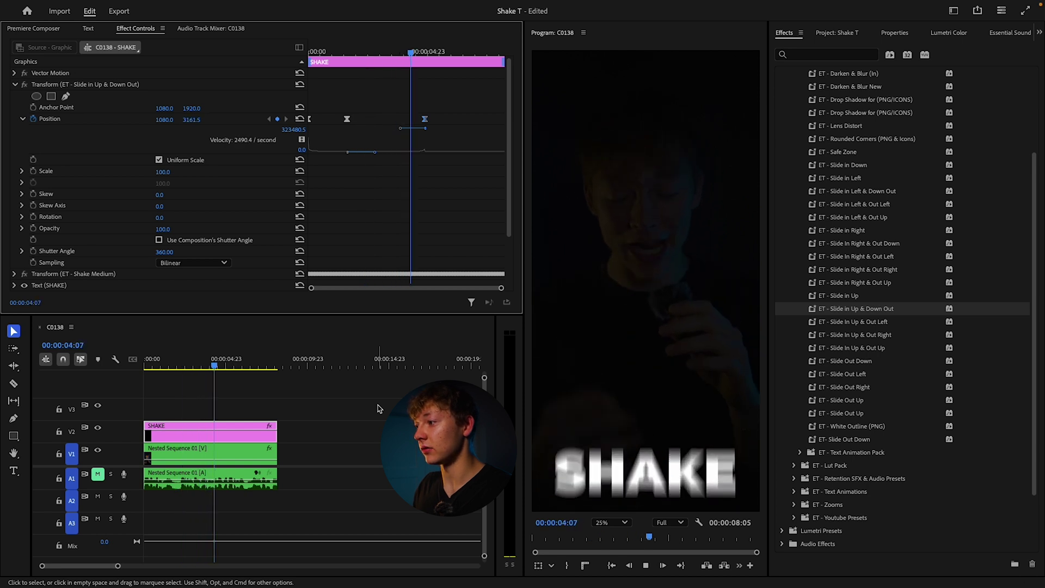
key(space)
click(49, 85)
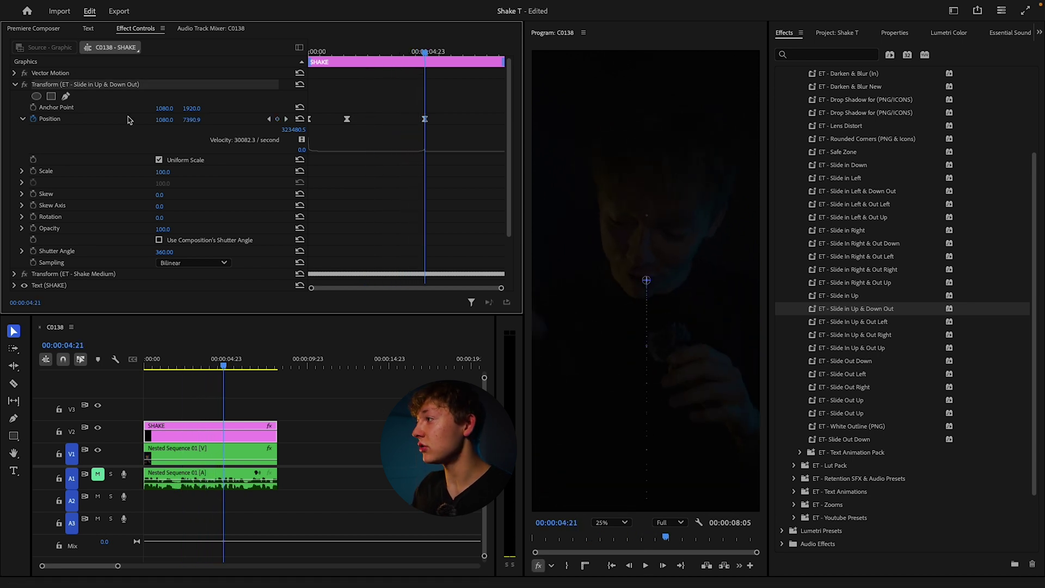
scroll(833, 298, down, 3)
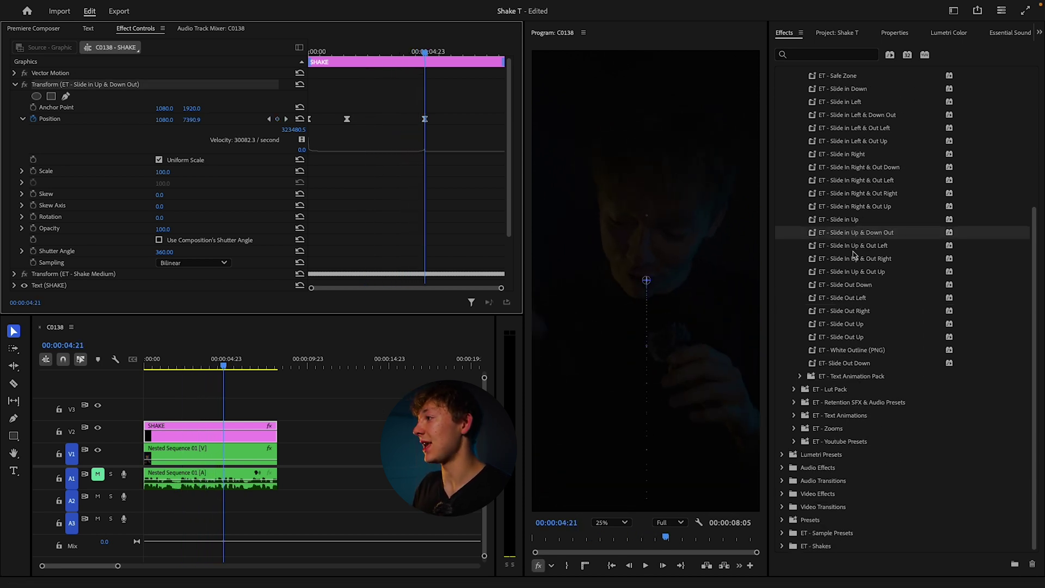
scroll(854, 255, up, 7)
click(792, 104)
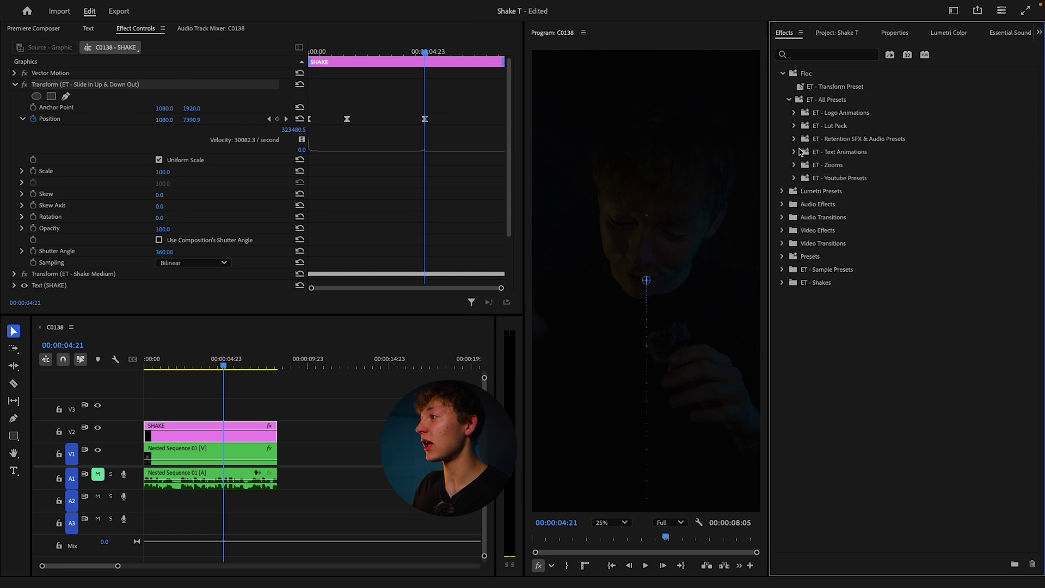
- Expand ET - Text Animations and park the playhead where SHAKE is visible
click(793, 152)
click(215, 353)
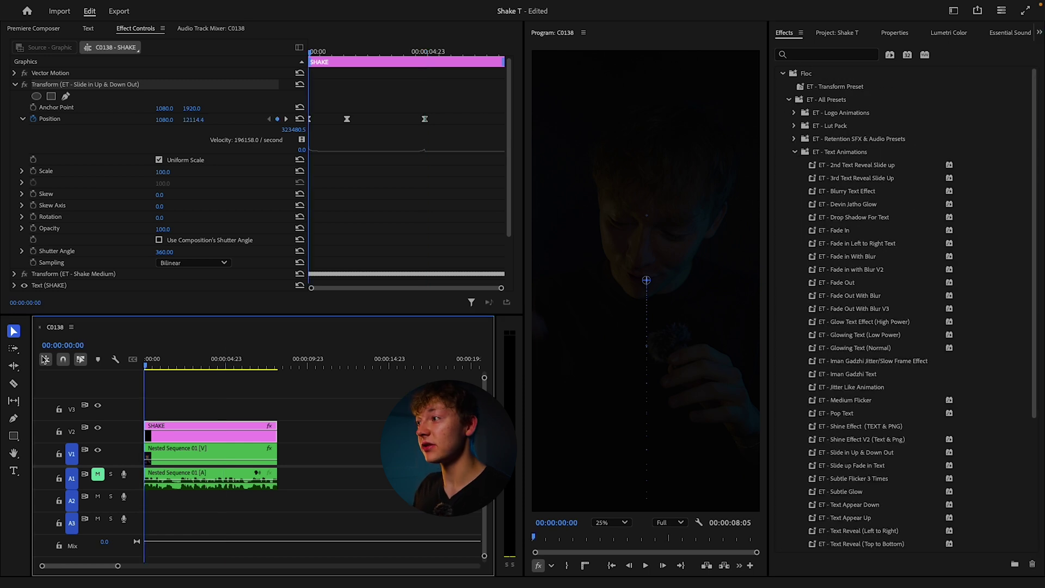
key(Home)
drag(146, 366, 185, 368)
scroll(915, 344, down, 3)
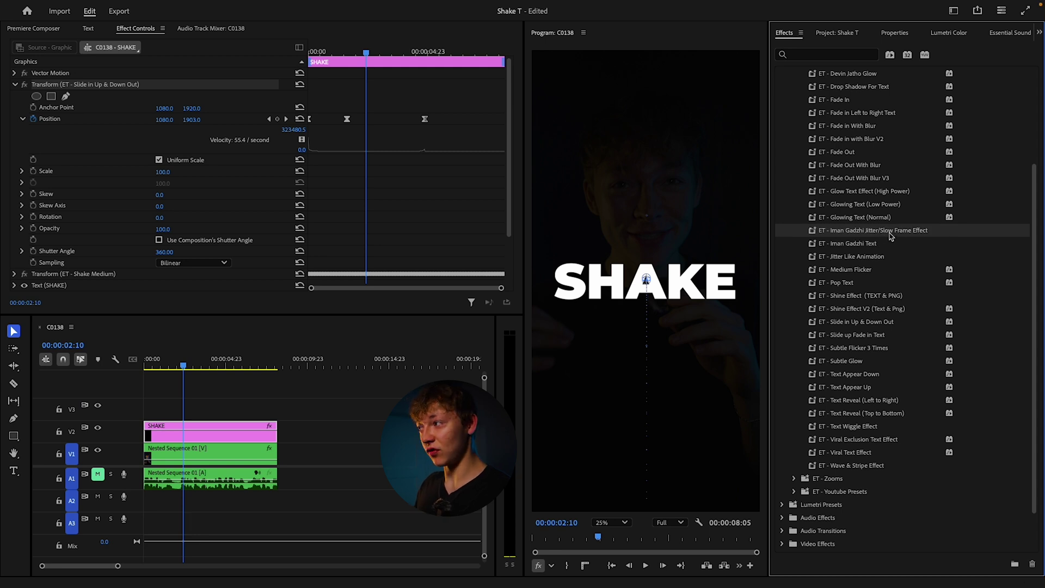
- Apply ET - Iman Gadzhi Text and ET - Jitter Like Animation to the SHAKE clip
drag(80, 477, 199, 433)
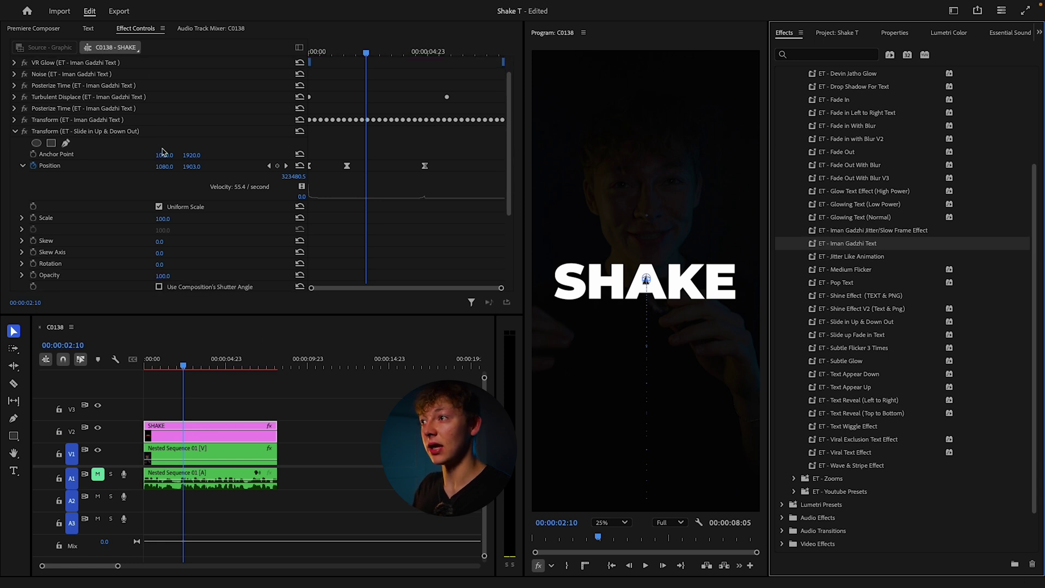
drag(184, 368, 145, 368)
click(670, 523)
click(678, 478)
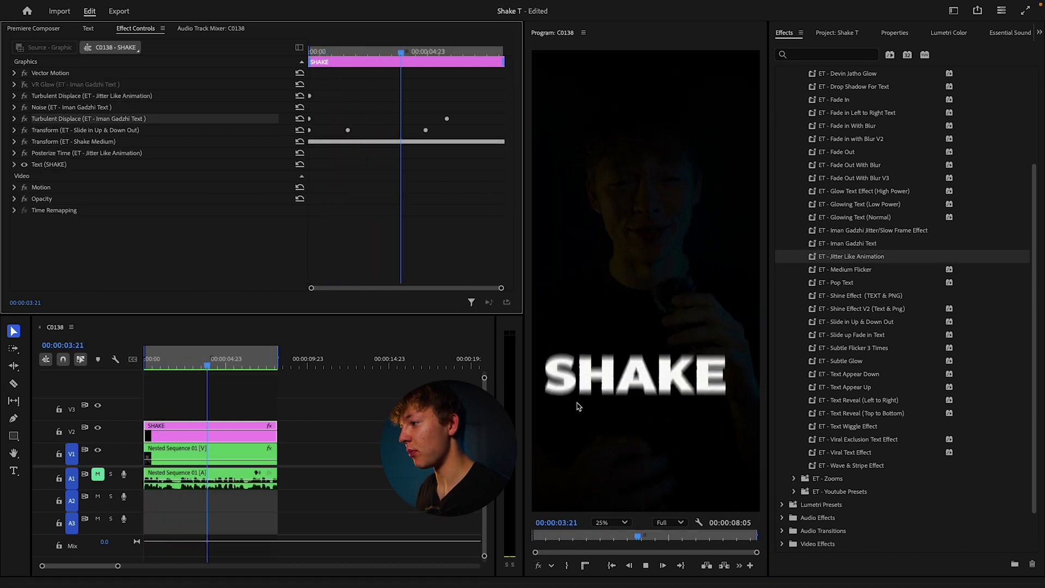
- Stop the preview at 00:00:02:05 and delete the VR Glow, jitter Turbulent Displace and Noise effects from SHAKE
click(179, 368)
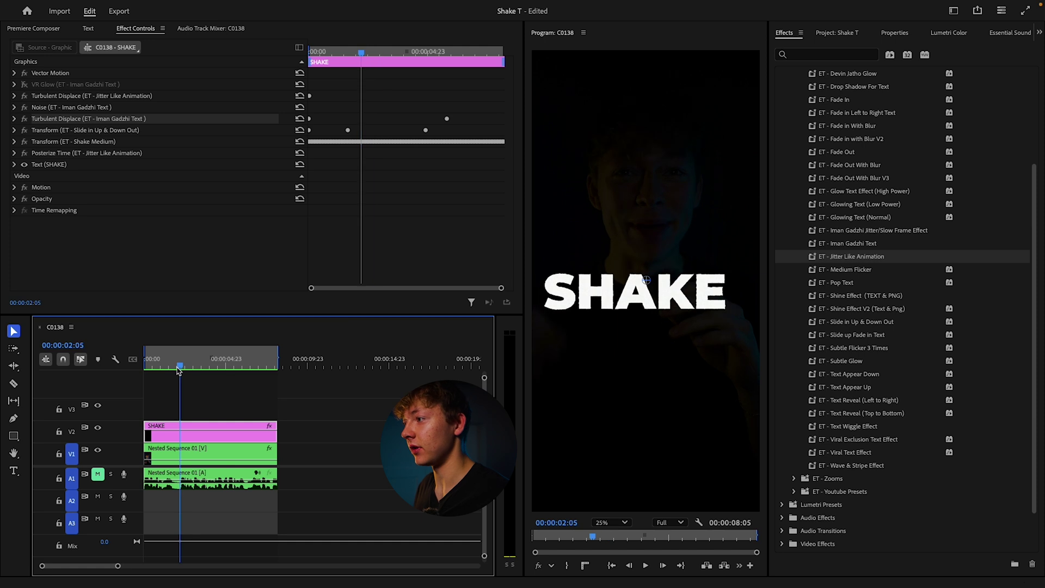
scroll(598, 280, up, 2)
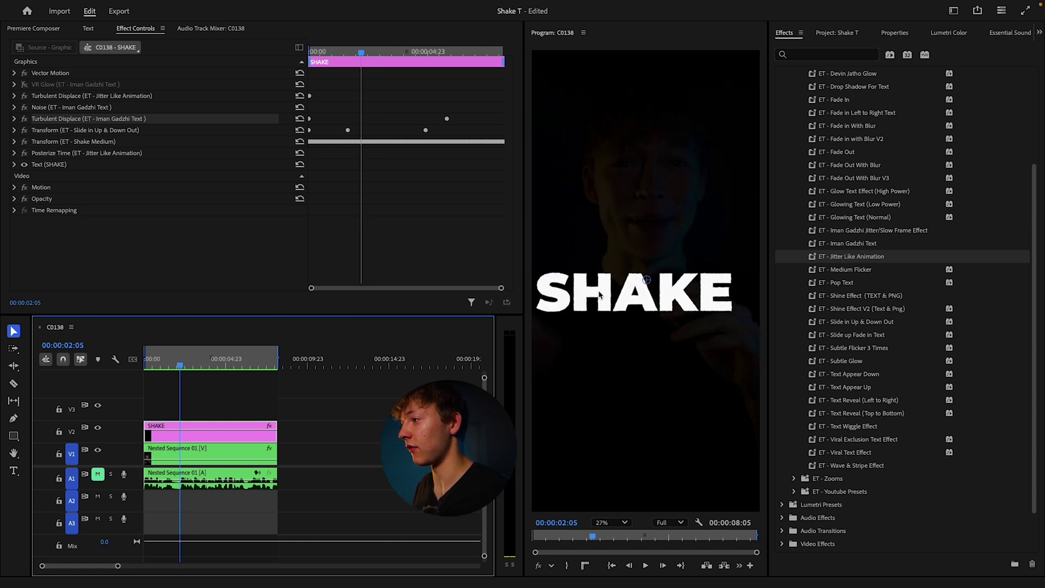
scroll(593, 297, down, 2)
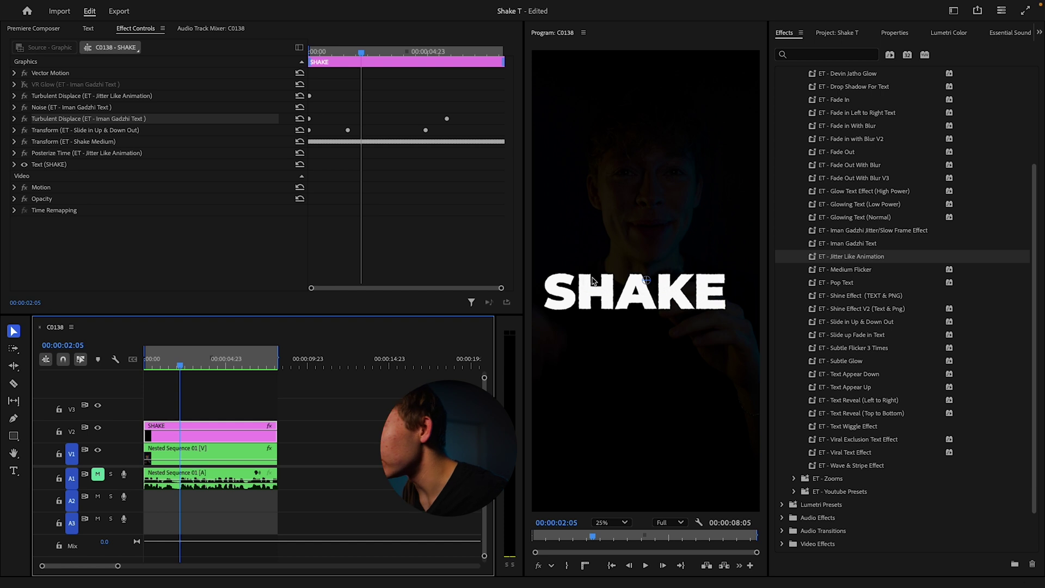
click(41, 85)
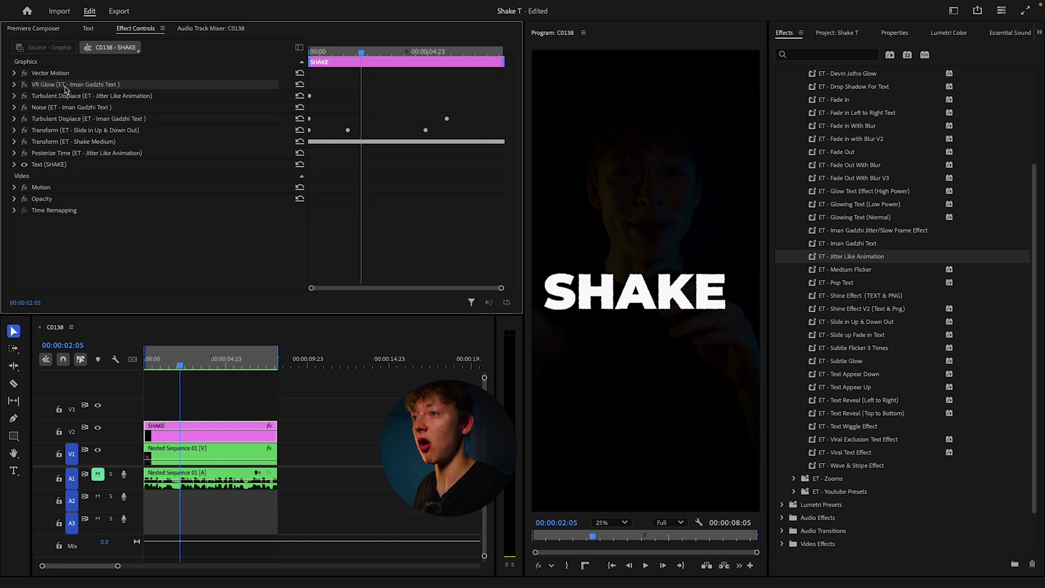
click(24, 85)
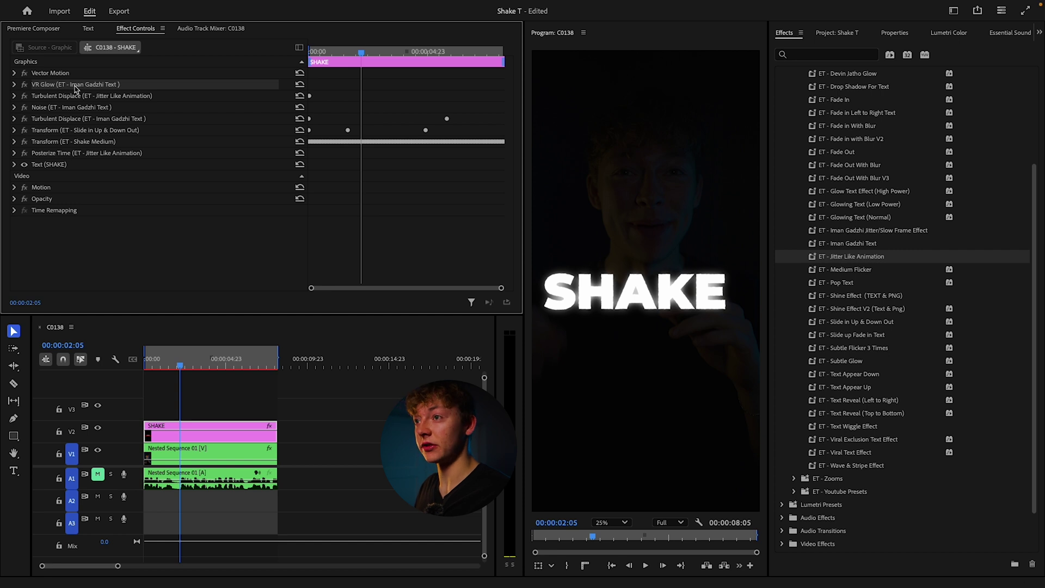
key(Delete)
click(75, 86)
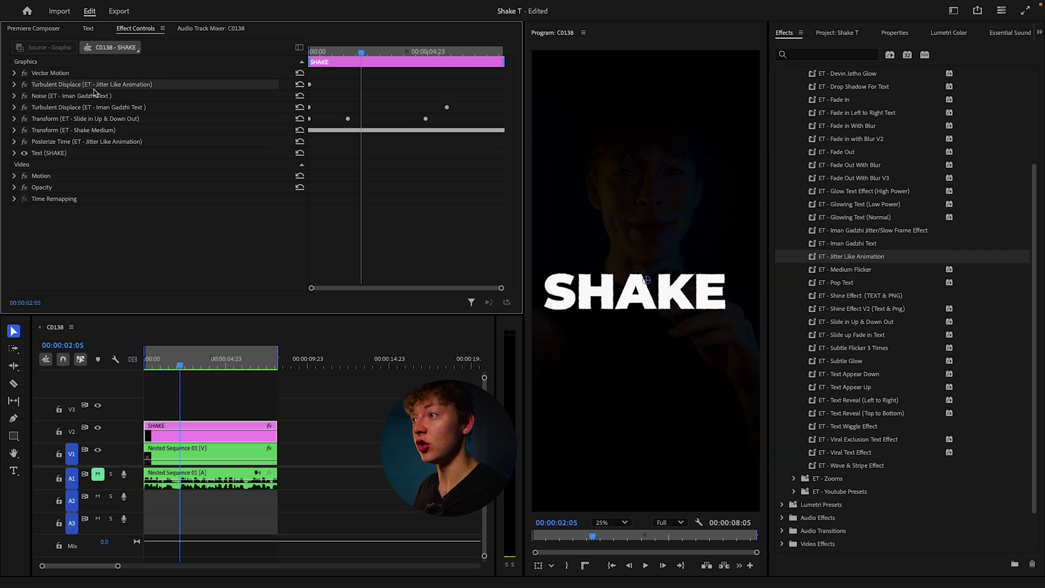
key(Delete)
click(86, 86)
key(Delete)
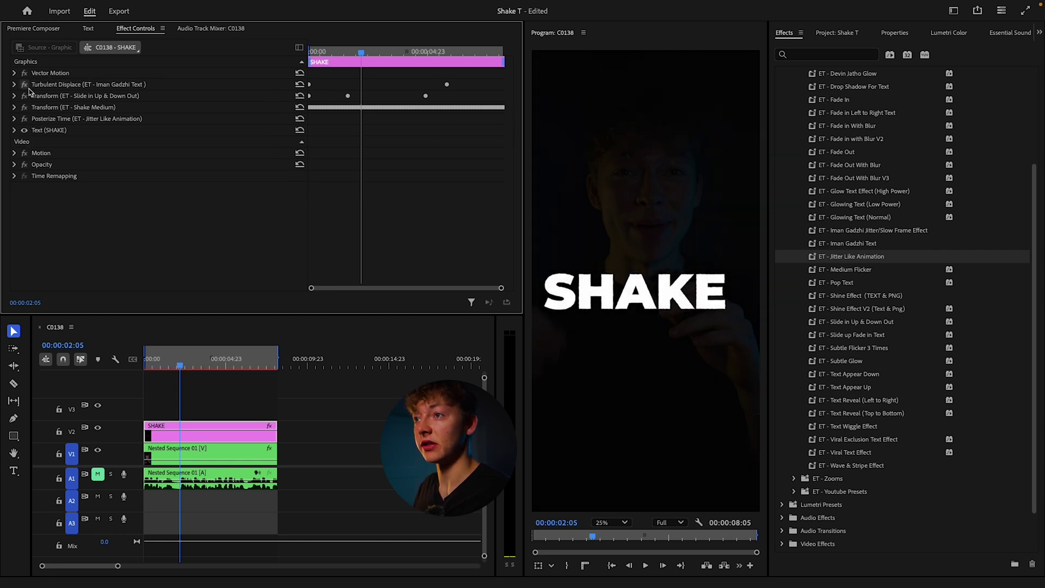
click(96, 103)
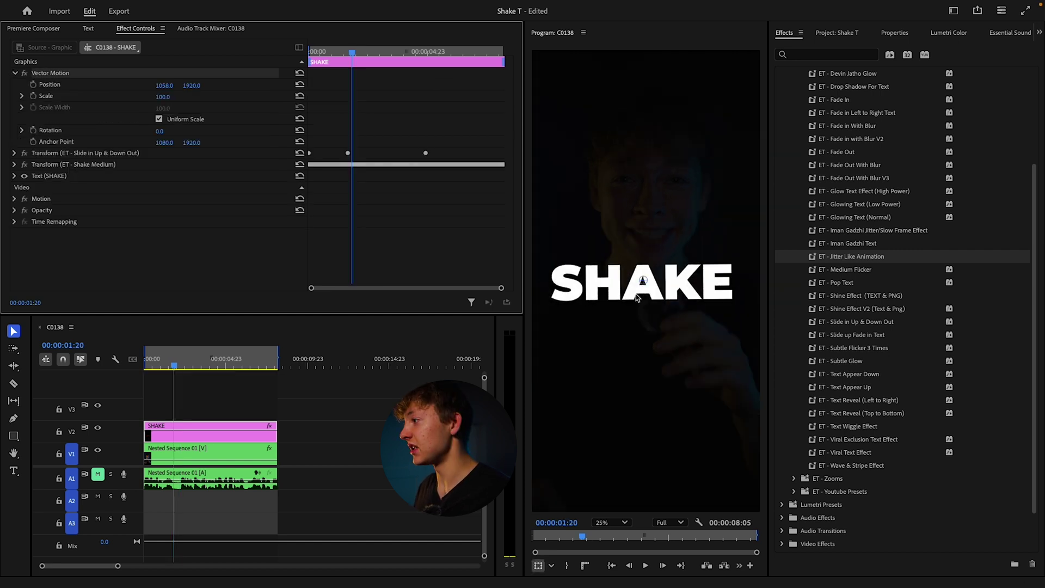
- Apply the ET - Subtle Flicker 3 Times preset to SHAKE, shift its keyframes later, and preview
click(248, 387)
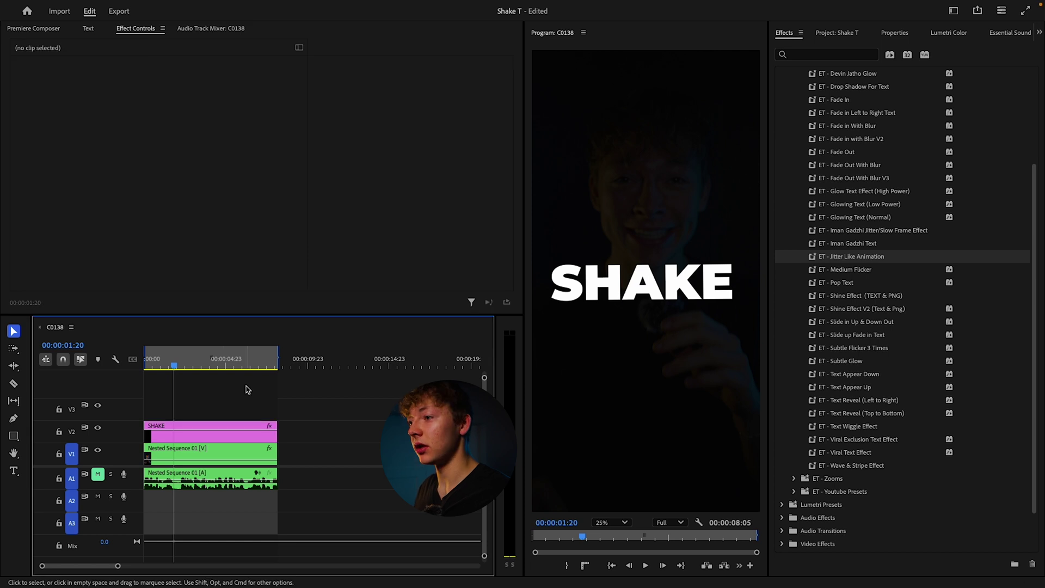
drag(900, 348, 208, 432)
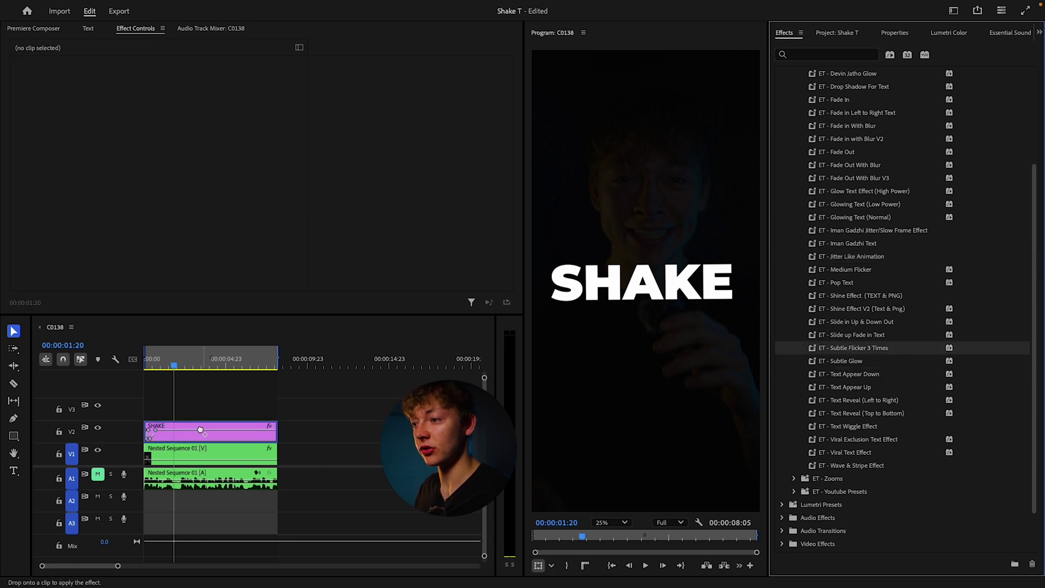
click(158, 432)
drag(158, 433, 182, 430)
key(Home)
key(space)
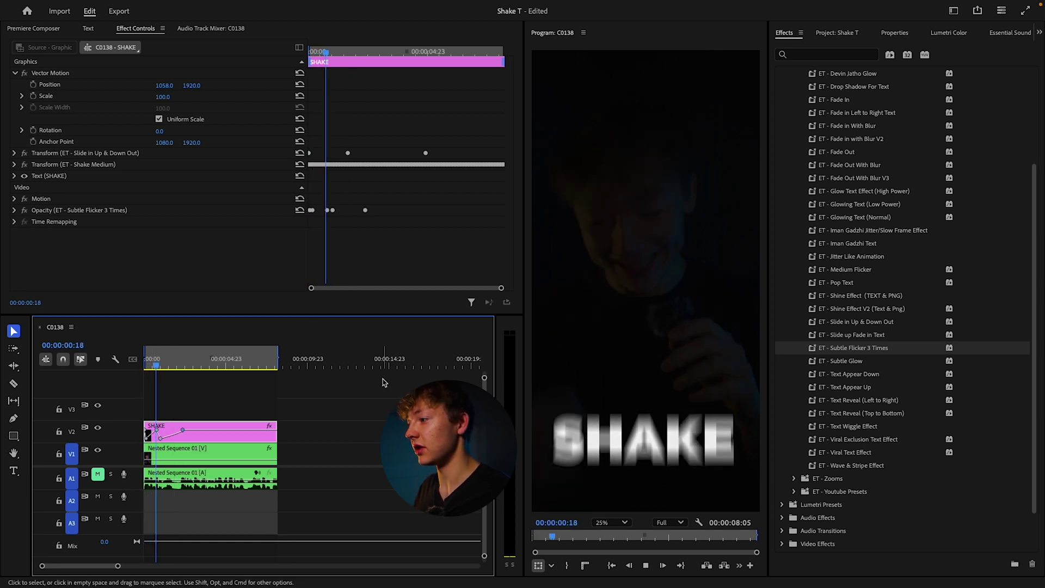
key(space)
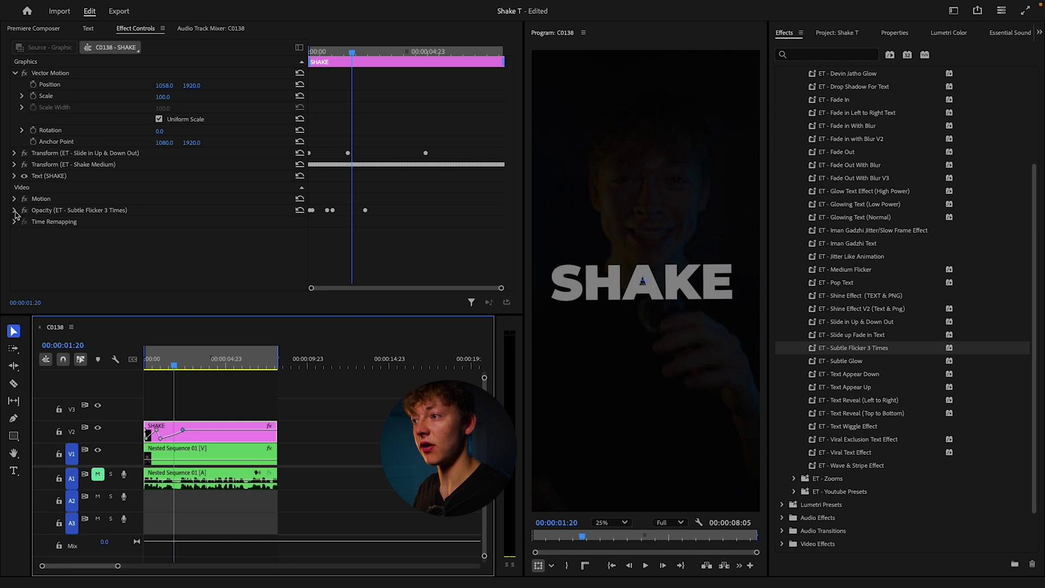
- Expand Opacity and reposition the flicker's opacity keyframes, then replay from the start
click(14, 210)
drag(330, 235, 344, 234)
mouse_move(326, 234)
mouse_down()
mouse_move(316, 235)
mouse_move(329, 234)
mouse_up()
key(Home)
key(space)
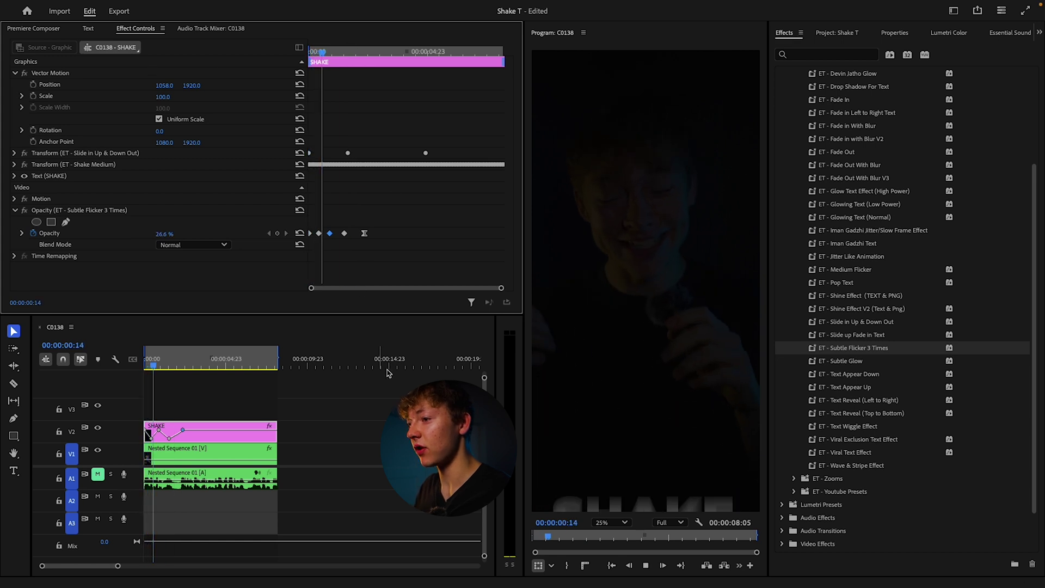
key(space)
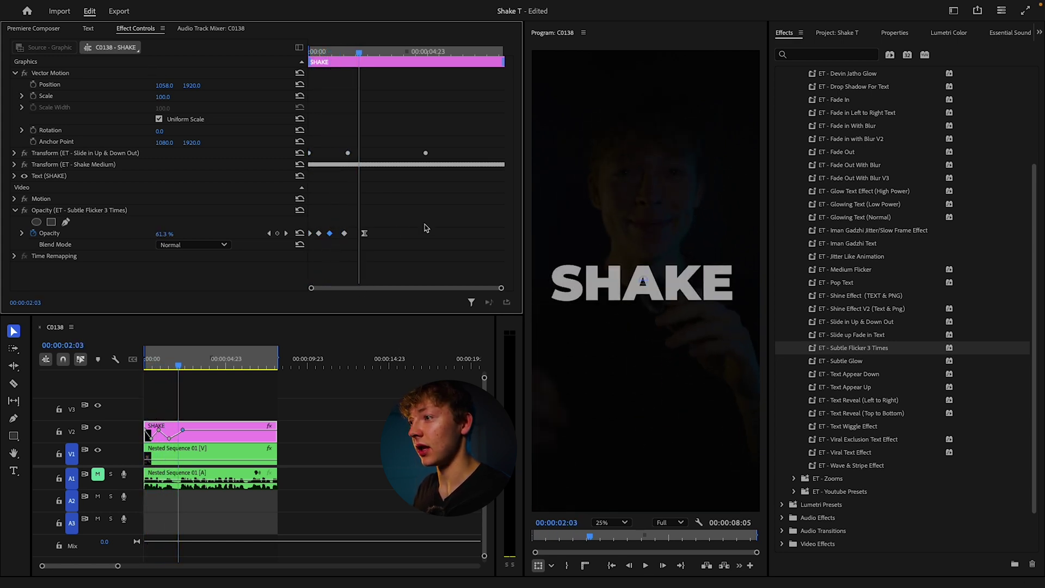
- Copy all the opacity keyframes, paste them at 00:00:02:15, then undo the paste
drag(427, 227, 289, 252)
right_click(352, 244)
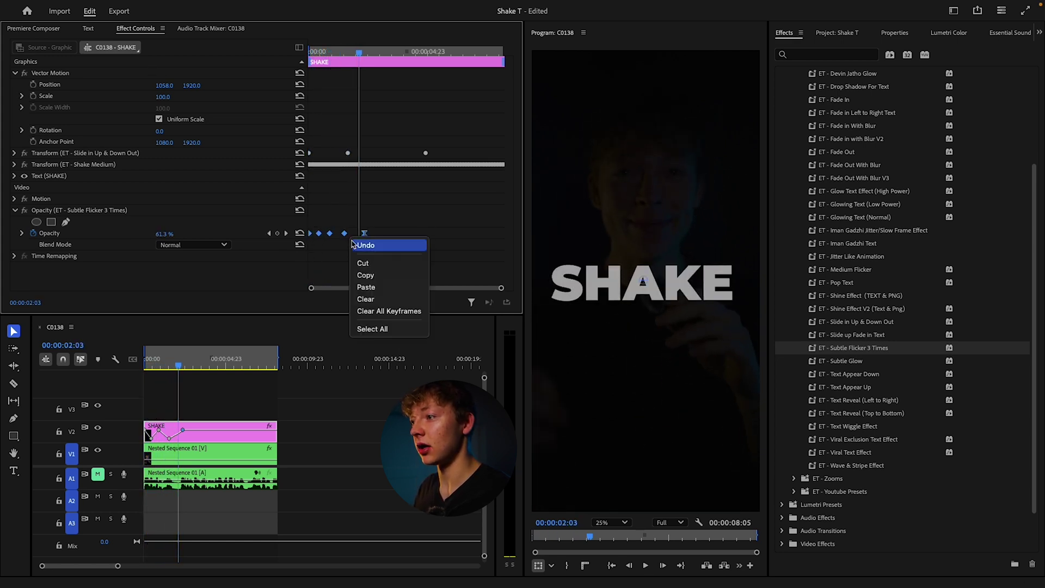
click(366, 287)
key(space)
key(space)
right_click(382, 248)
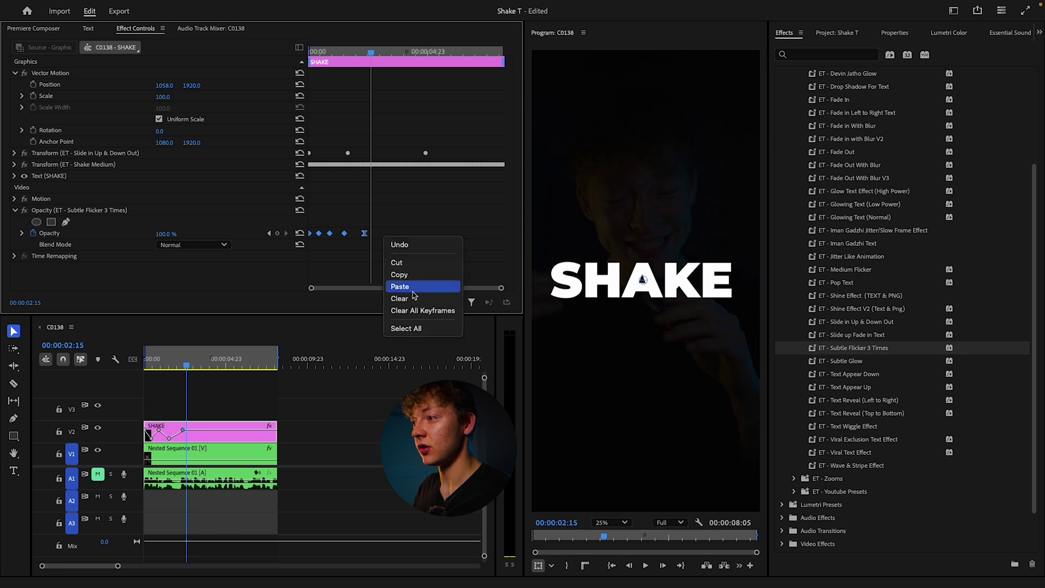
key(ctrl+v)
key(space)
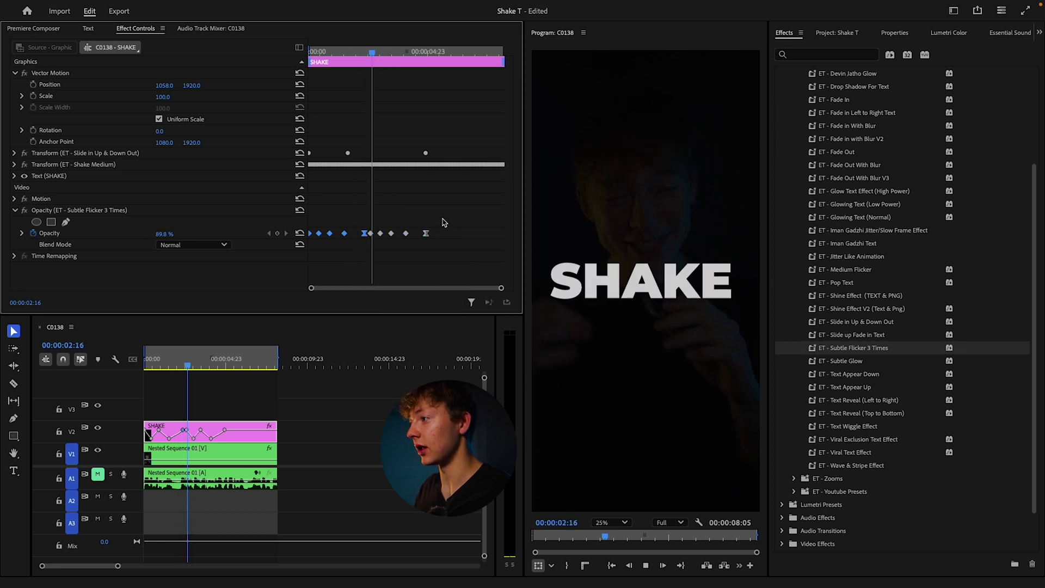
key(ctrl+z)
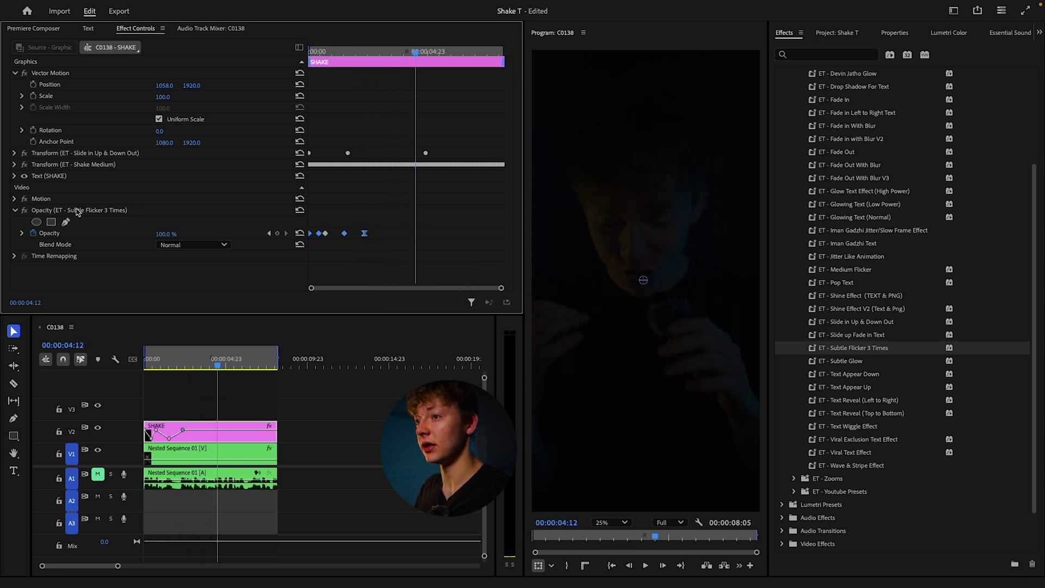
click(78, 211)
- Move the last opacity keyframe earlier, apply ET - Viral Text Effect to SHAKE, and play from the start
drag(344, 233, 331, 233)
drag(416, 52, 375, 64)
drag(862, 455, 205, 430)
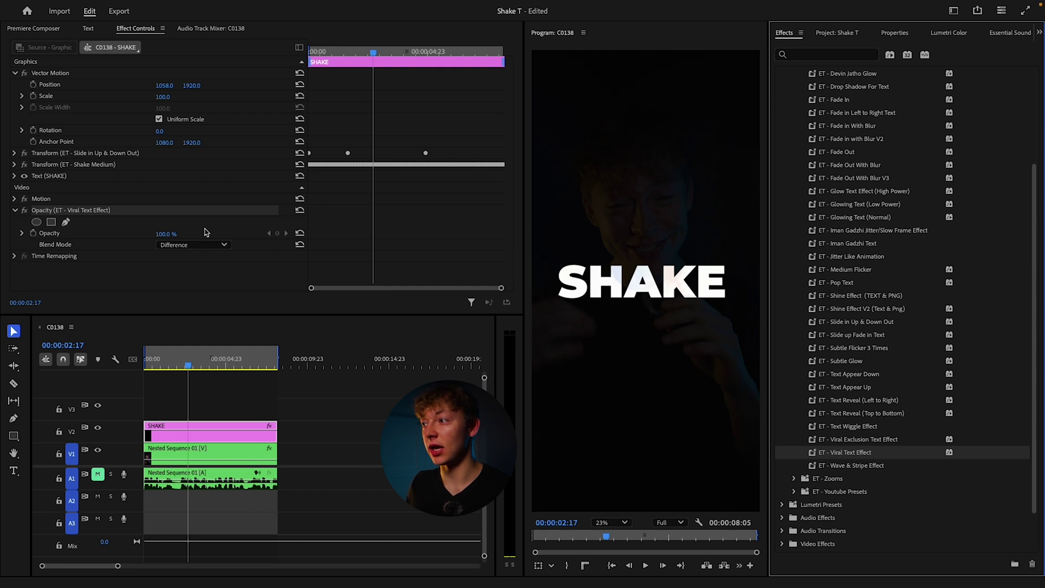
click(173, 462)
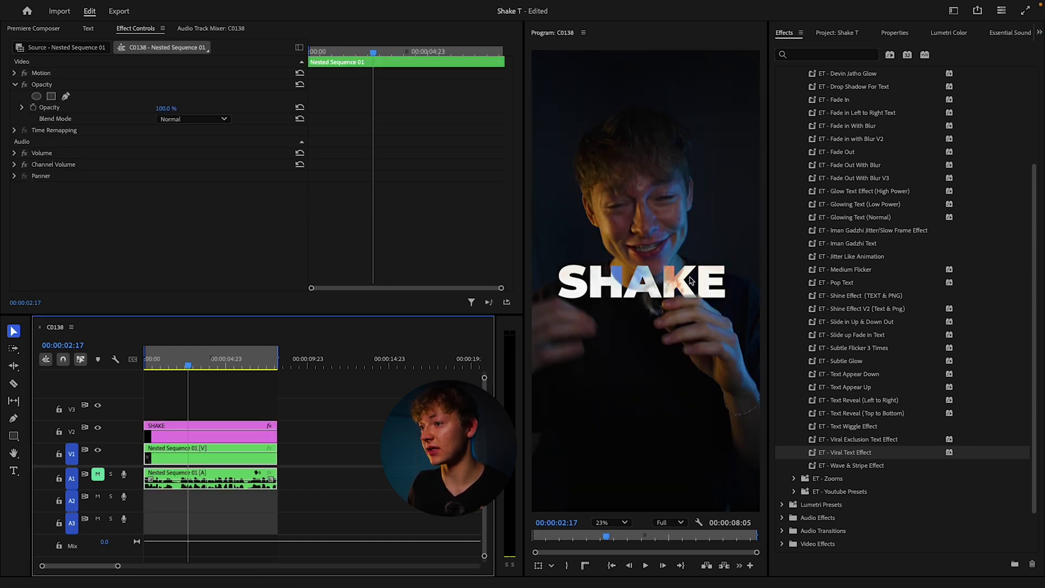
key(Home)
key(space)
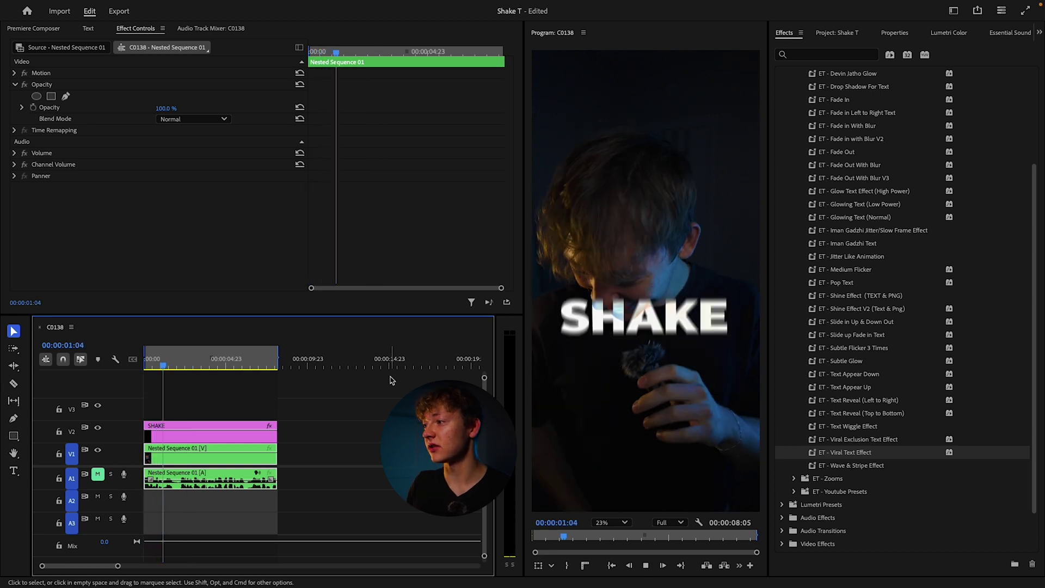